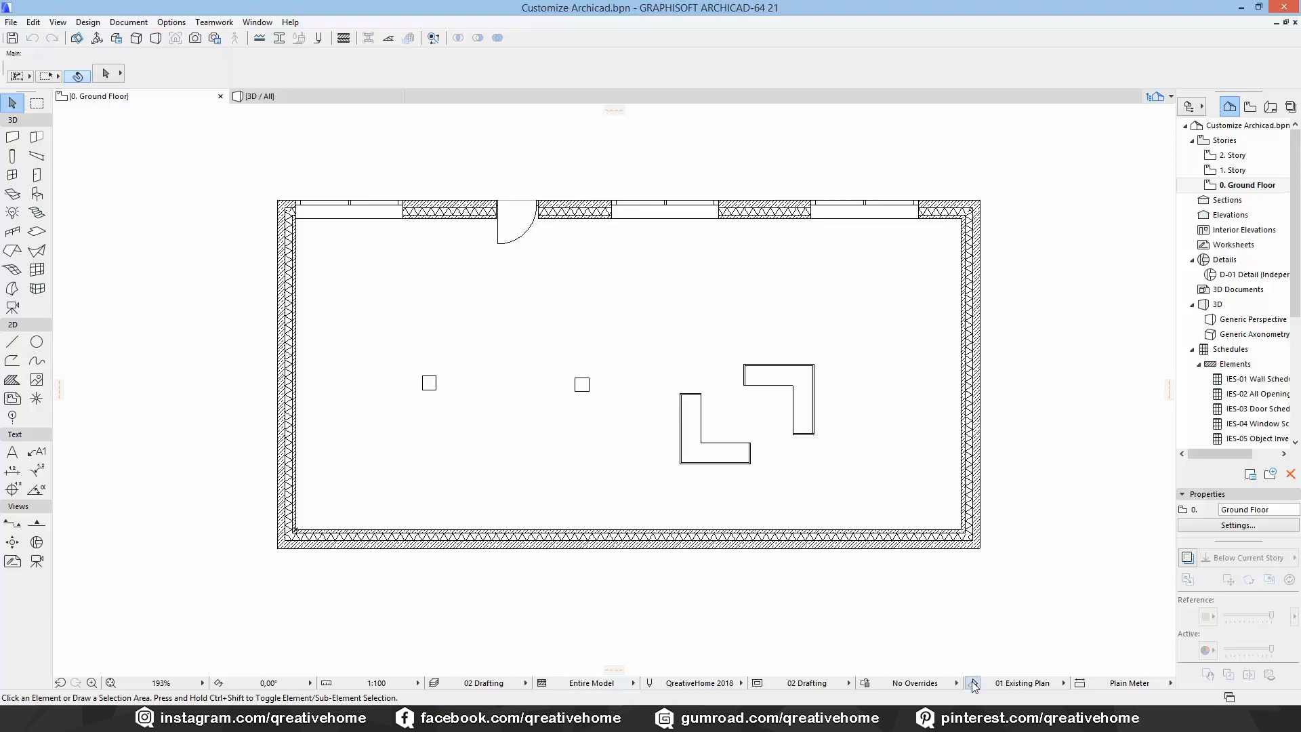
- Open the renovation filter options and review the settings of all five filters, ending on 02 Demolition Plan
click(973, 682)
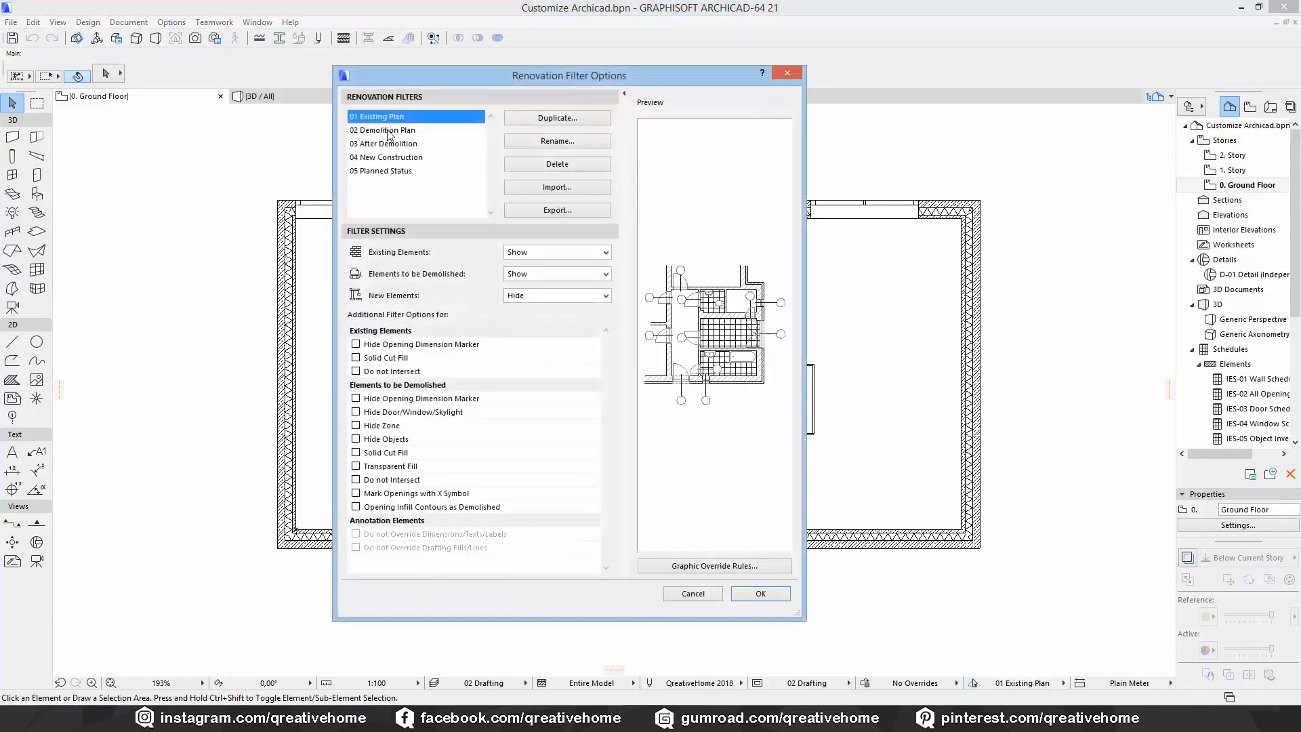
click(787, 72)
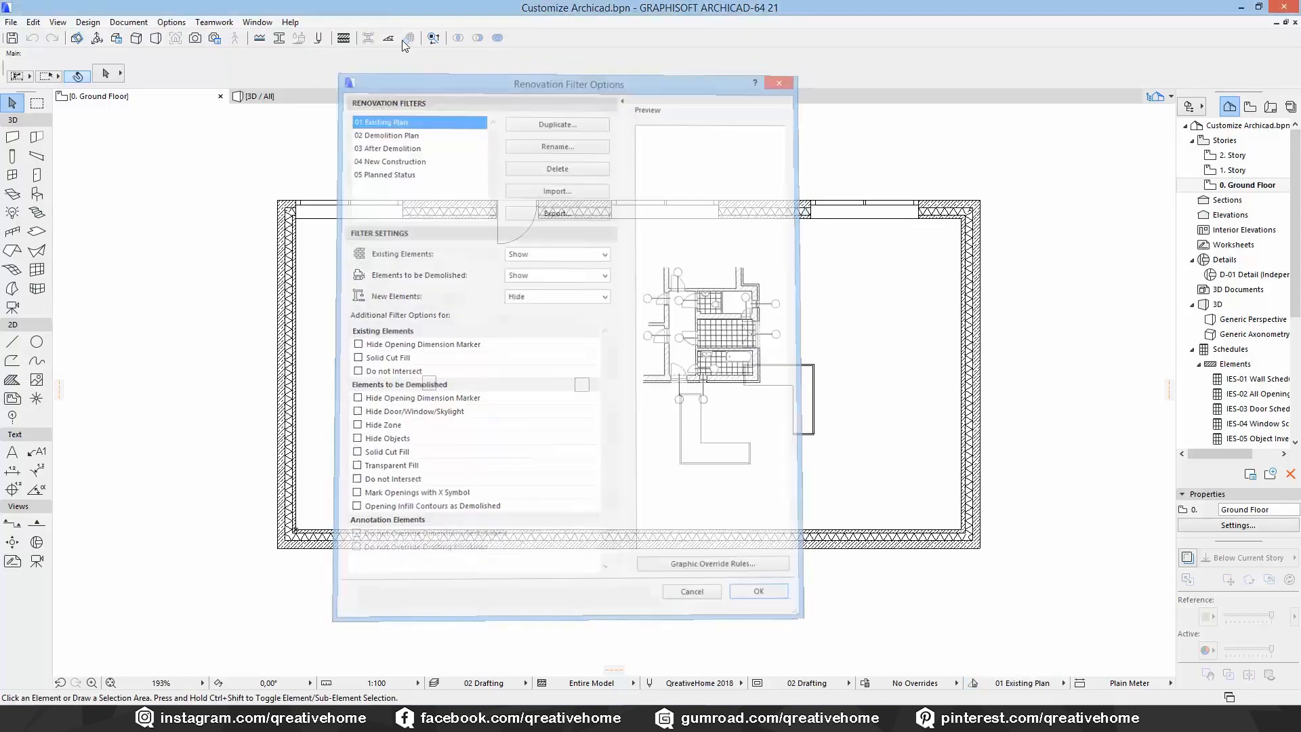
click(128, 21)
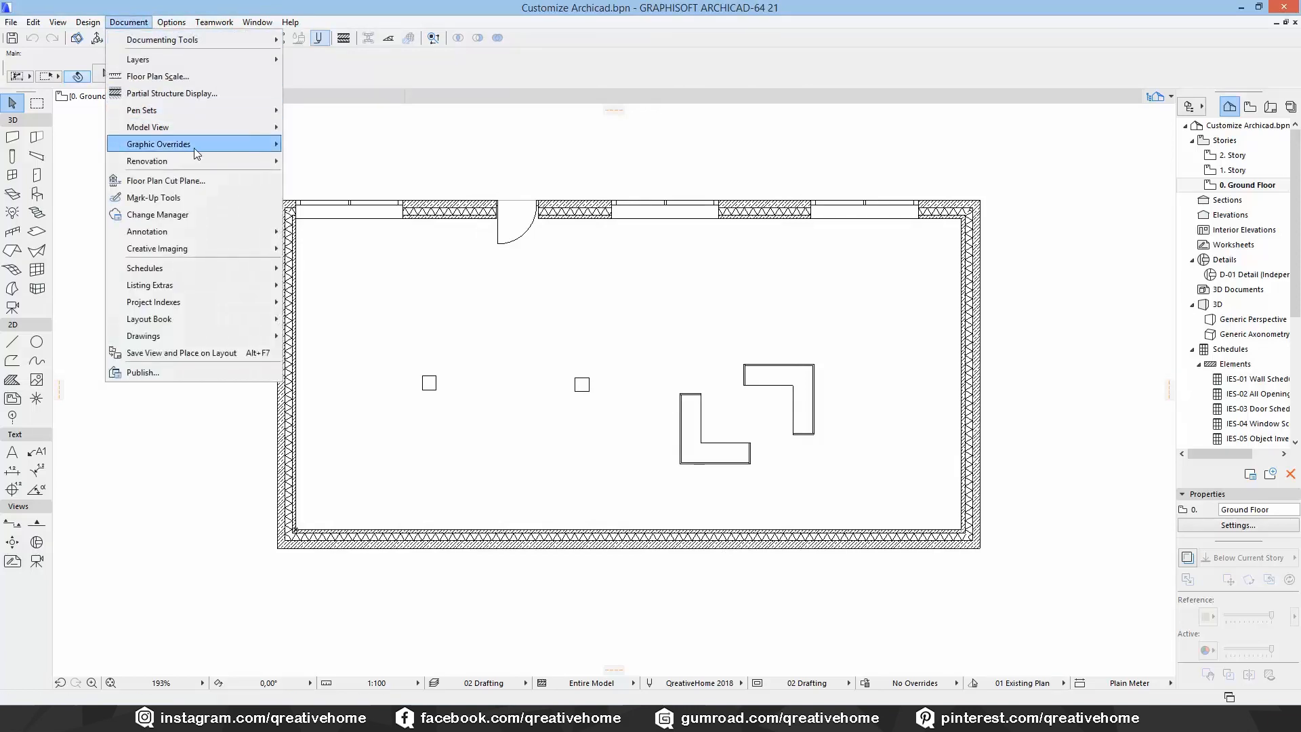
mouse_move(202, 161)
click(306, 163)
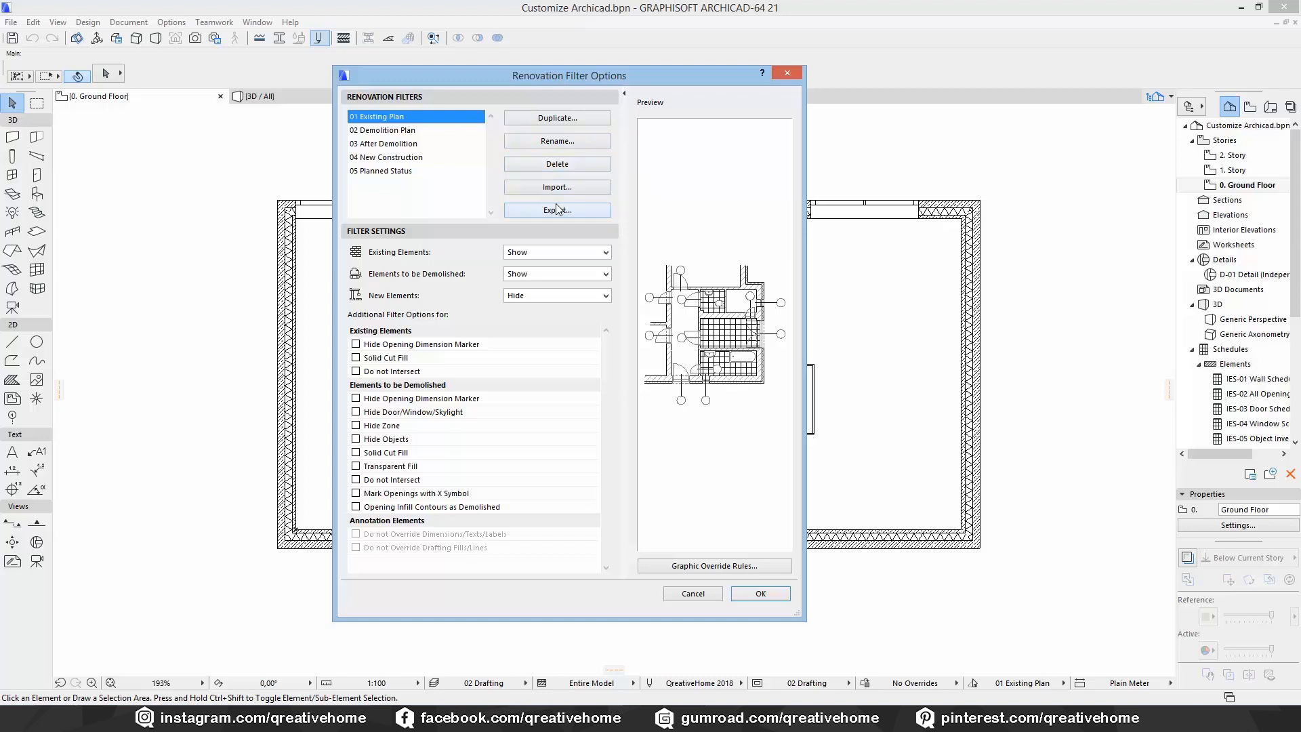
click(397, 130)
click(393, 146)
click(391, 157)
click(388, 171)
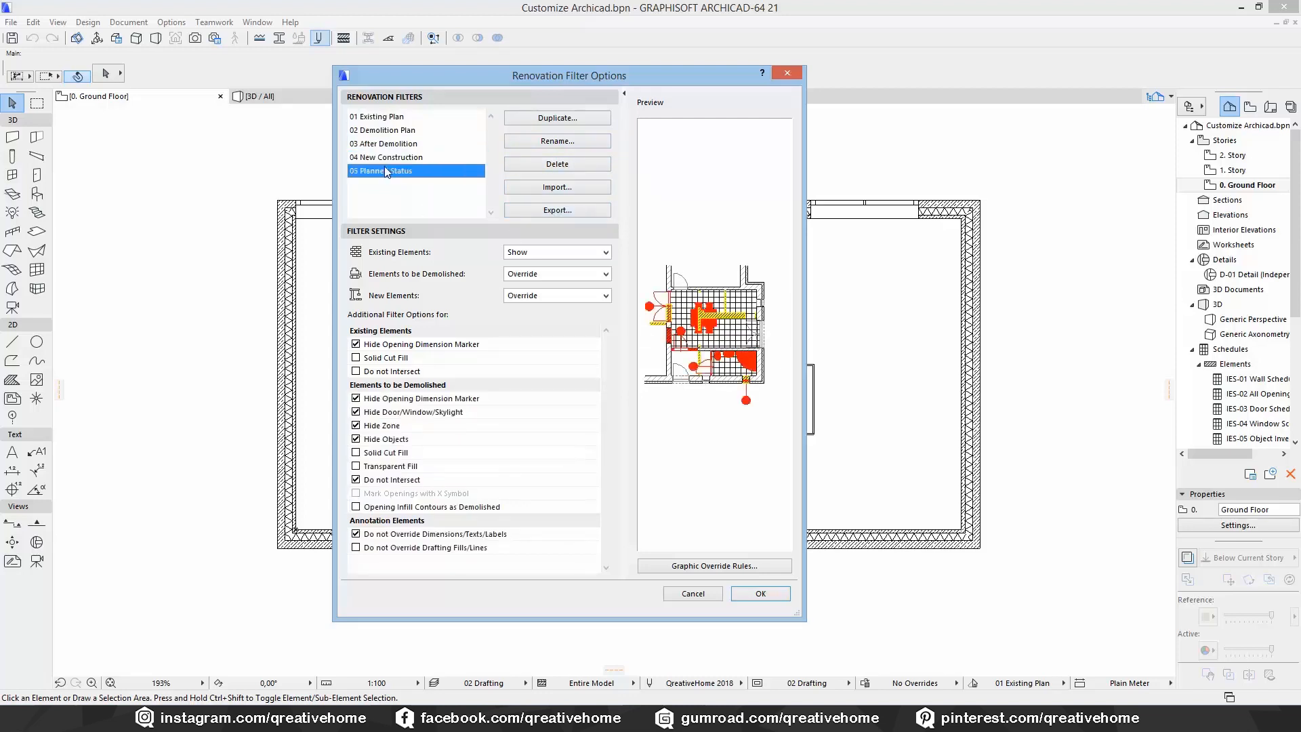
click(398, 117)
click(393, 131)
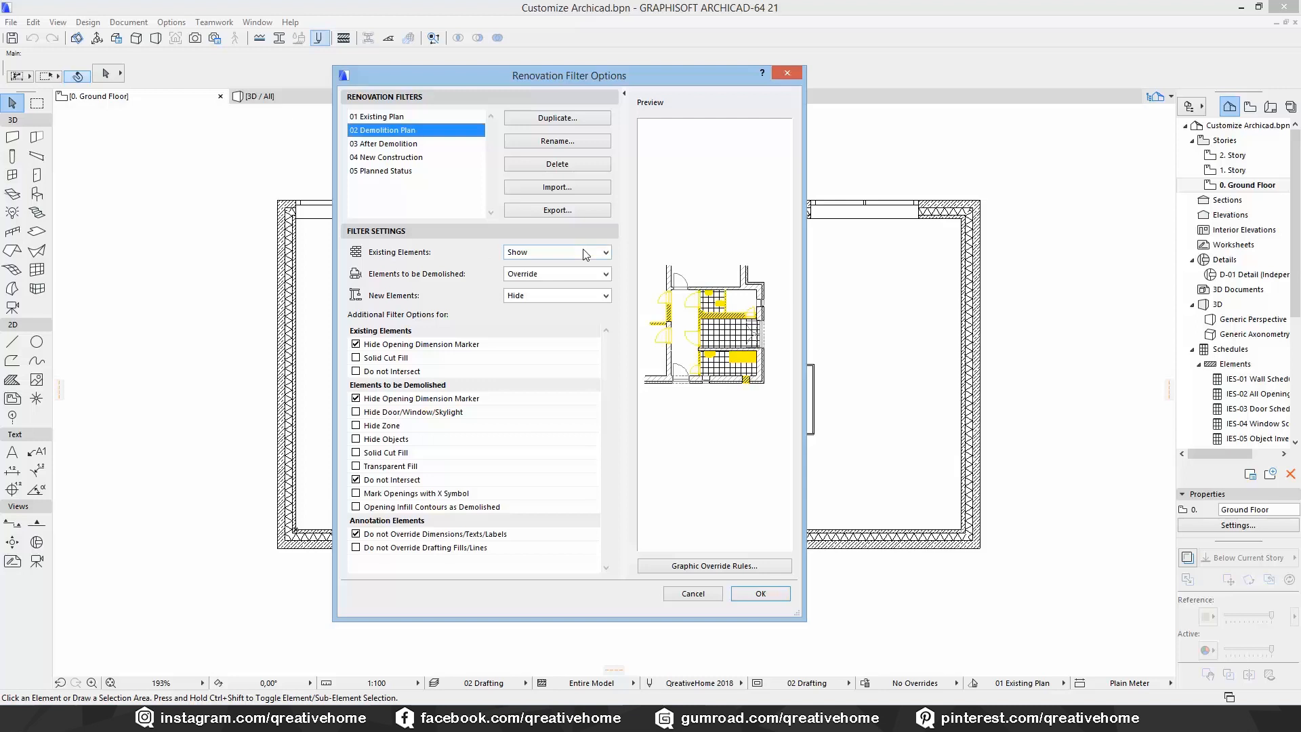
- Examine the display choices for existing, to-be-demolished and new elements in the 02 Demolition Plan filter
click(523, 254)
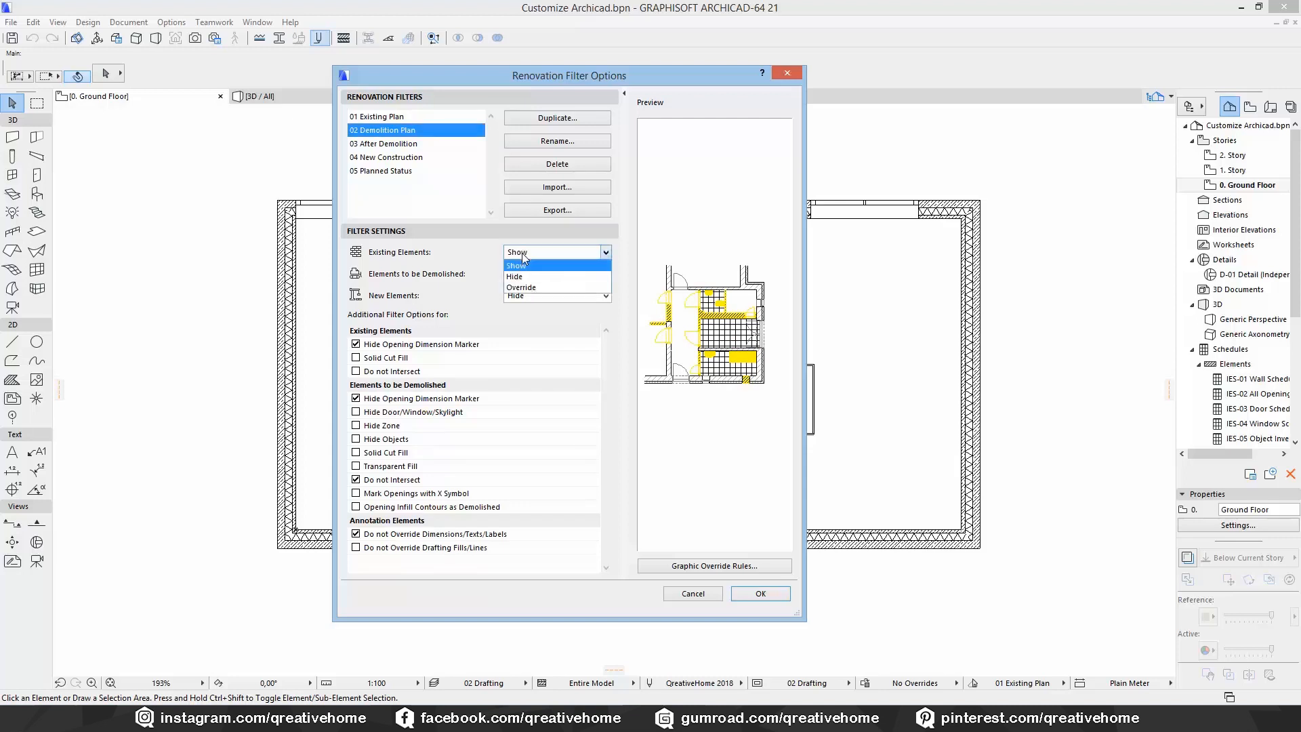
click(461, 300)
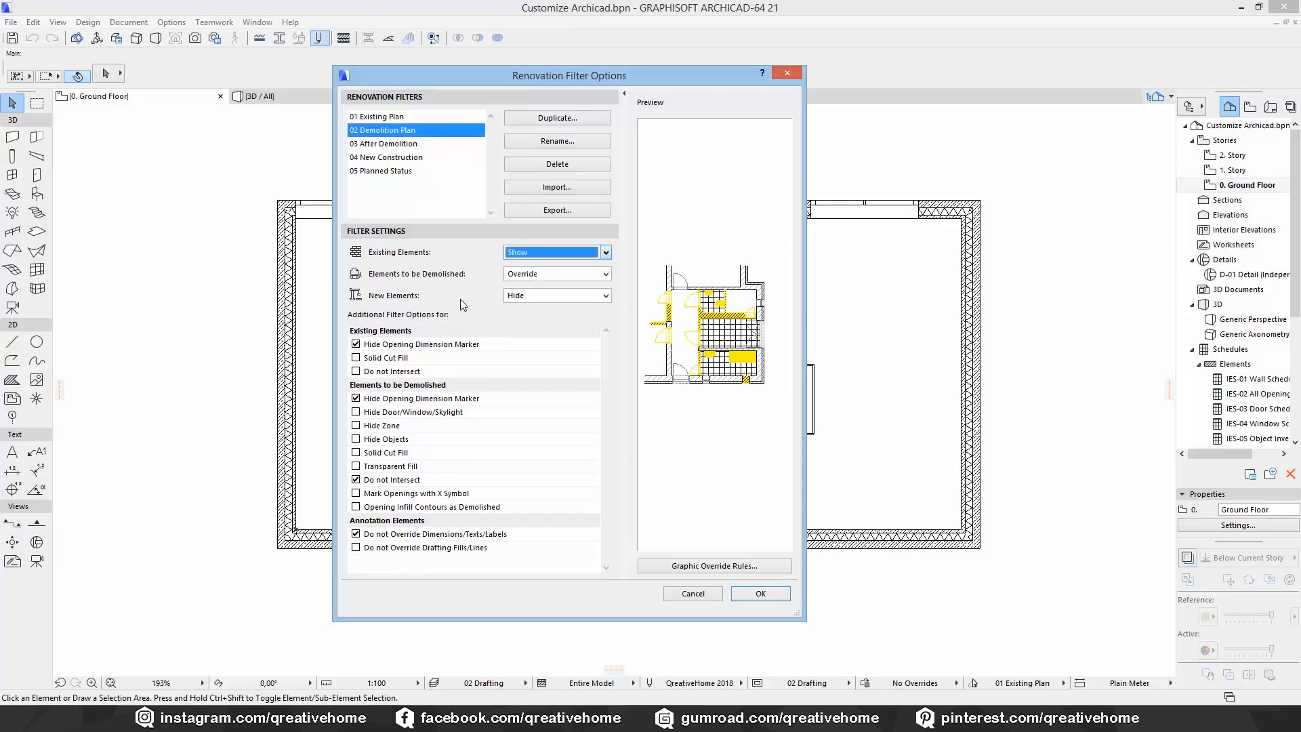
click(530, 277)
click(529, 278)
double_click(514, 295)
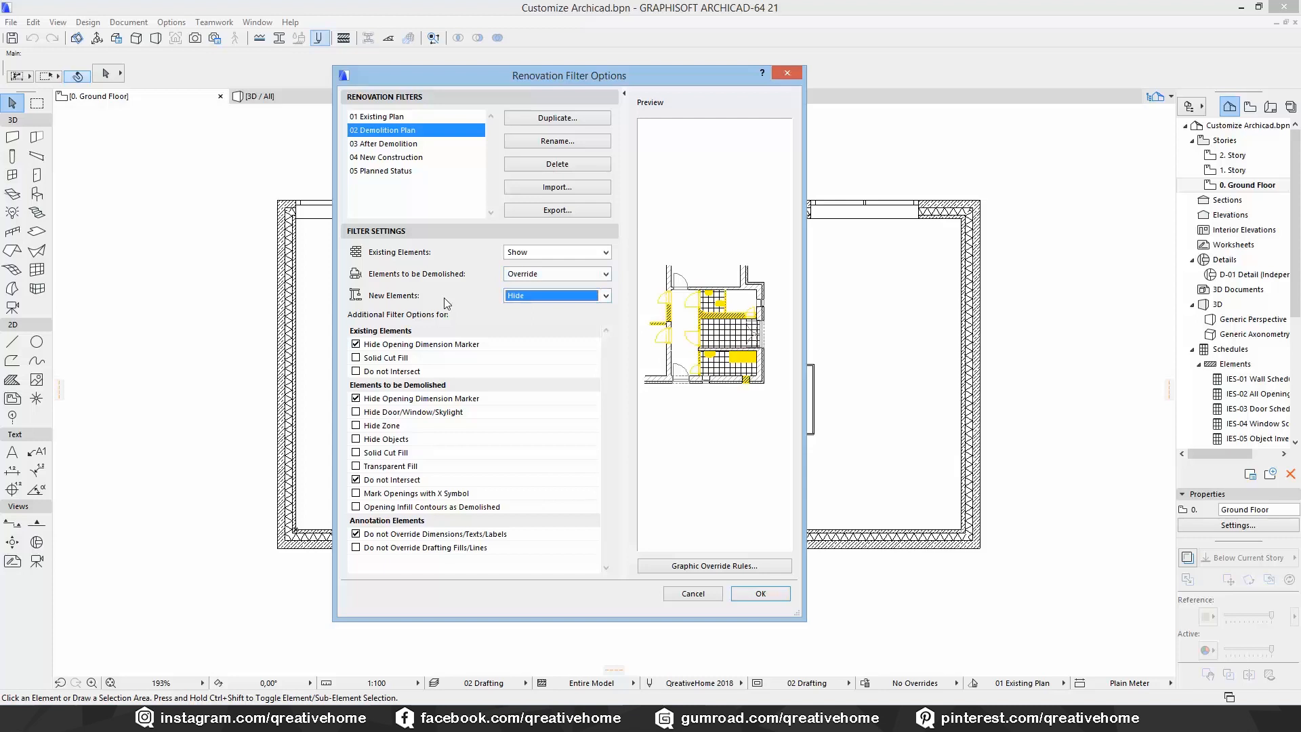
- Try Solid Cut Fill, Do not Intersect, Hide Door/Window/Skylight and Hide Zone in the 02 Demolition Plan filter, clearing each again
click(360, 358)
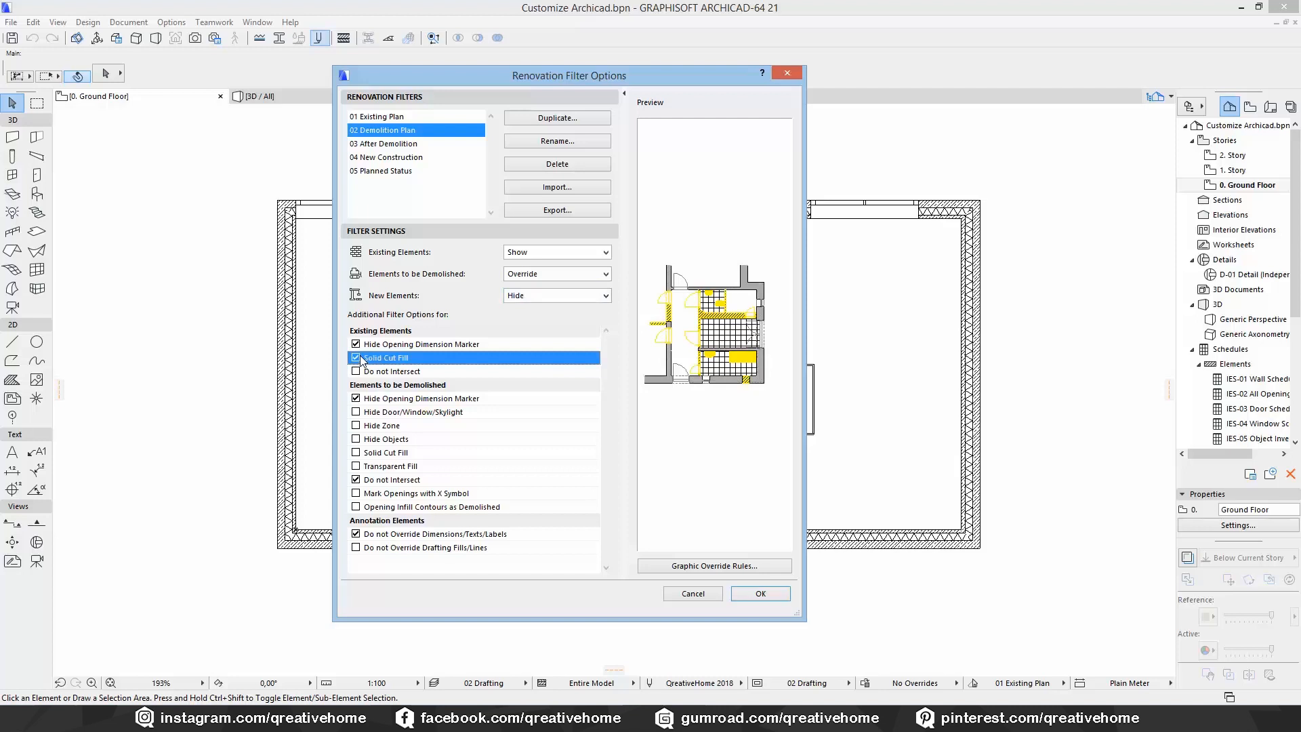
click(360, 371)
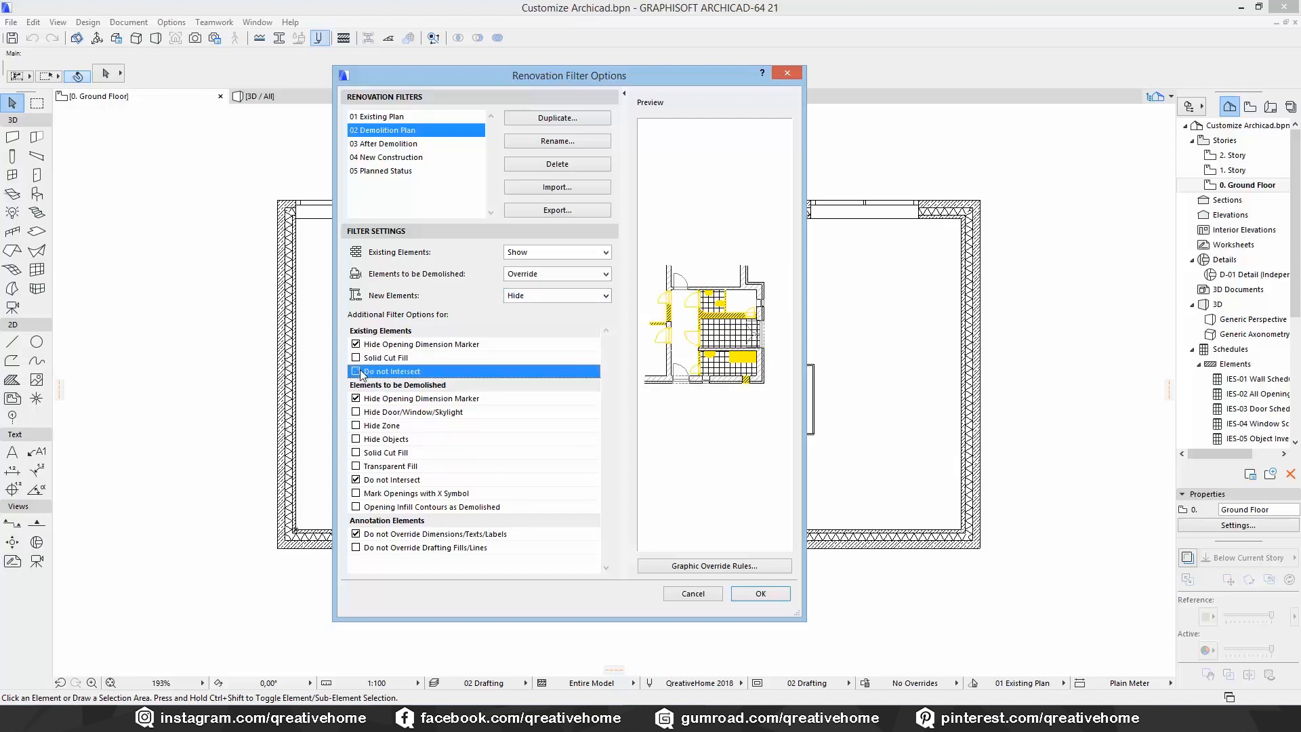
click(358, 412)
click(357, 412)
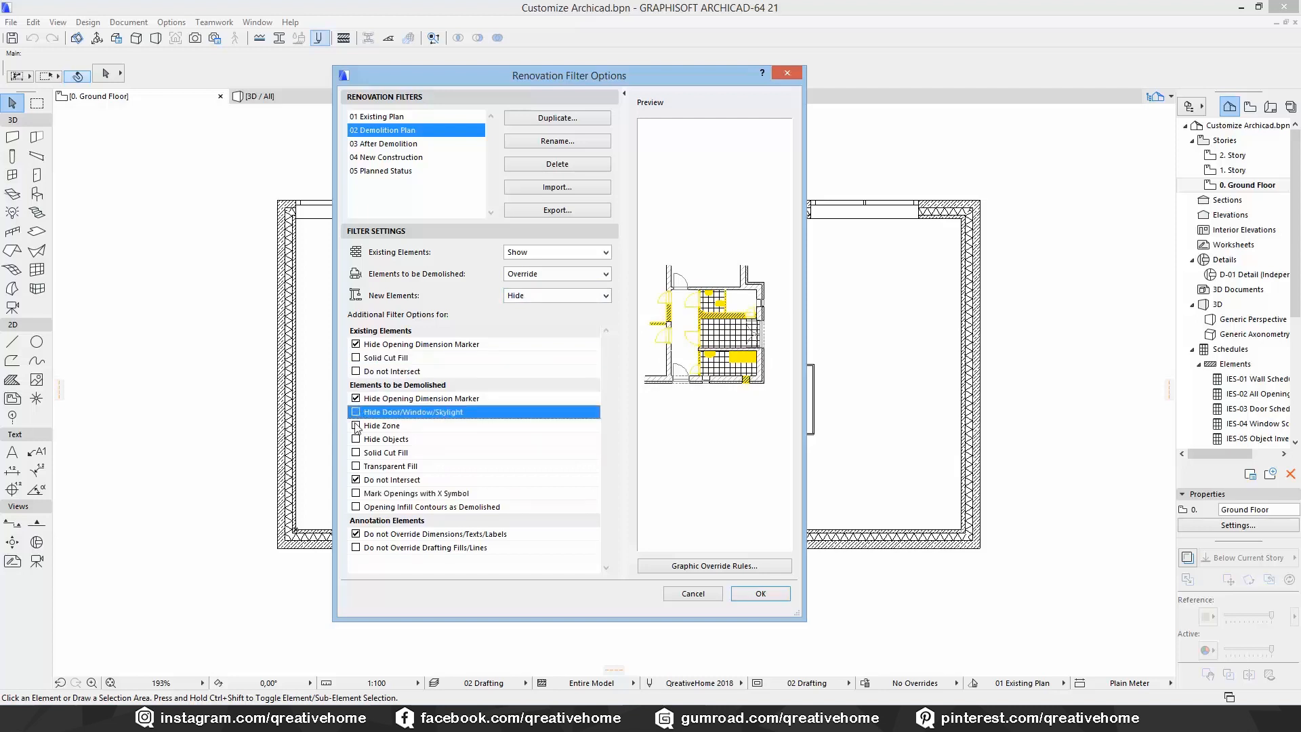
click(356, 426)
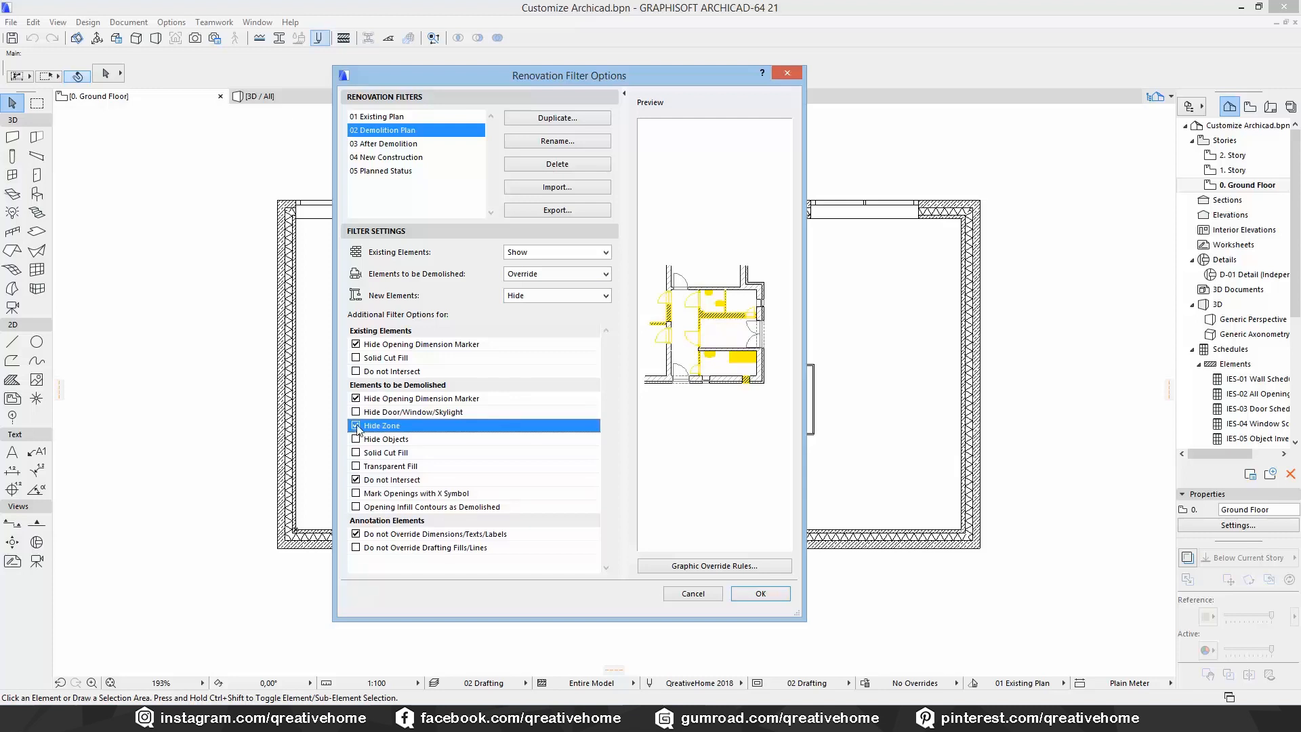
click(356, 426)
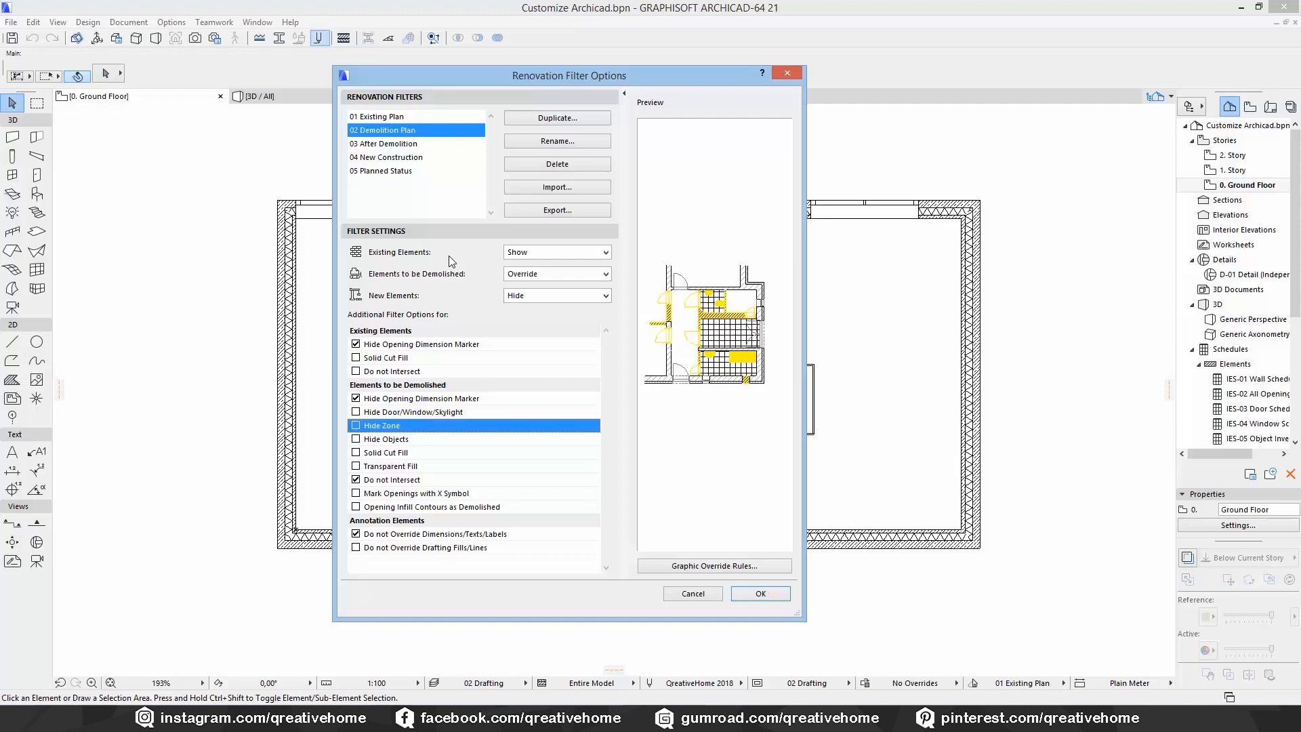
- Examine the graphic override rules for Existing Elements, Elements to be Demolished and New Elements
click(689, 568)
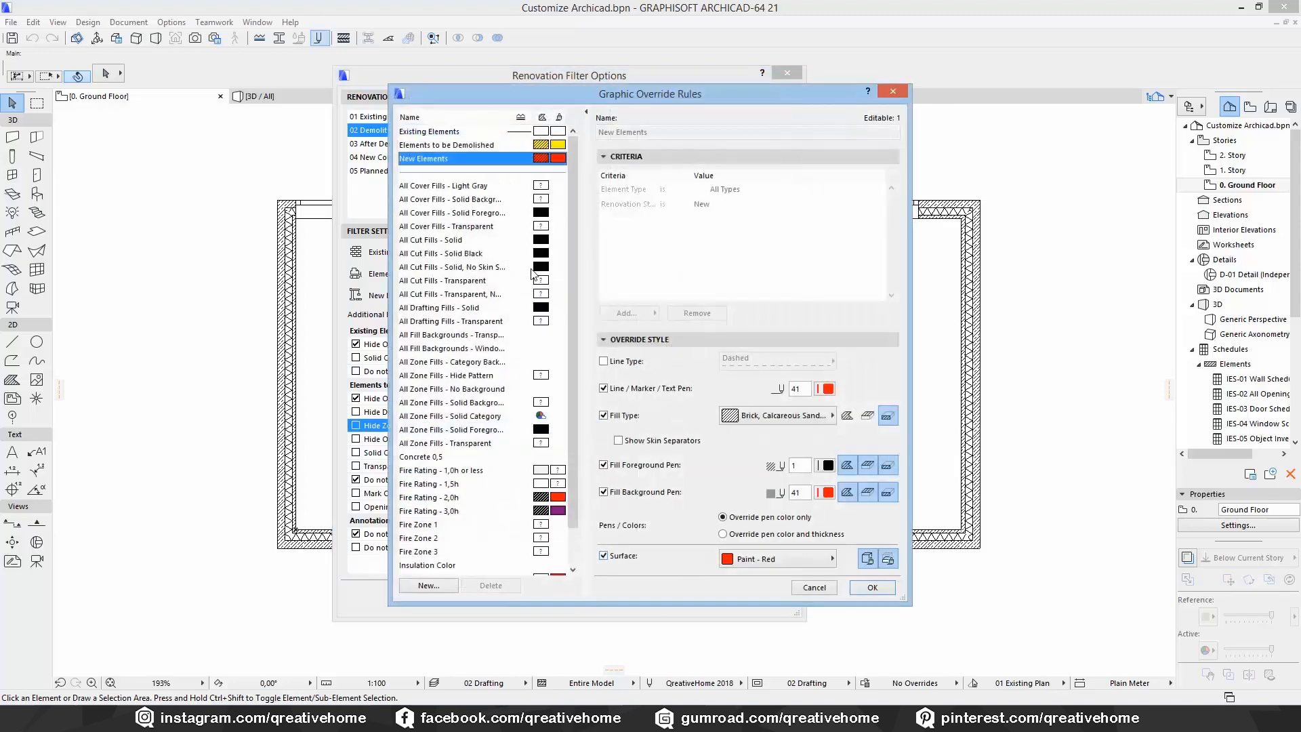
click(448, 133)
click(452, 145)
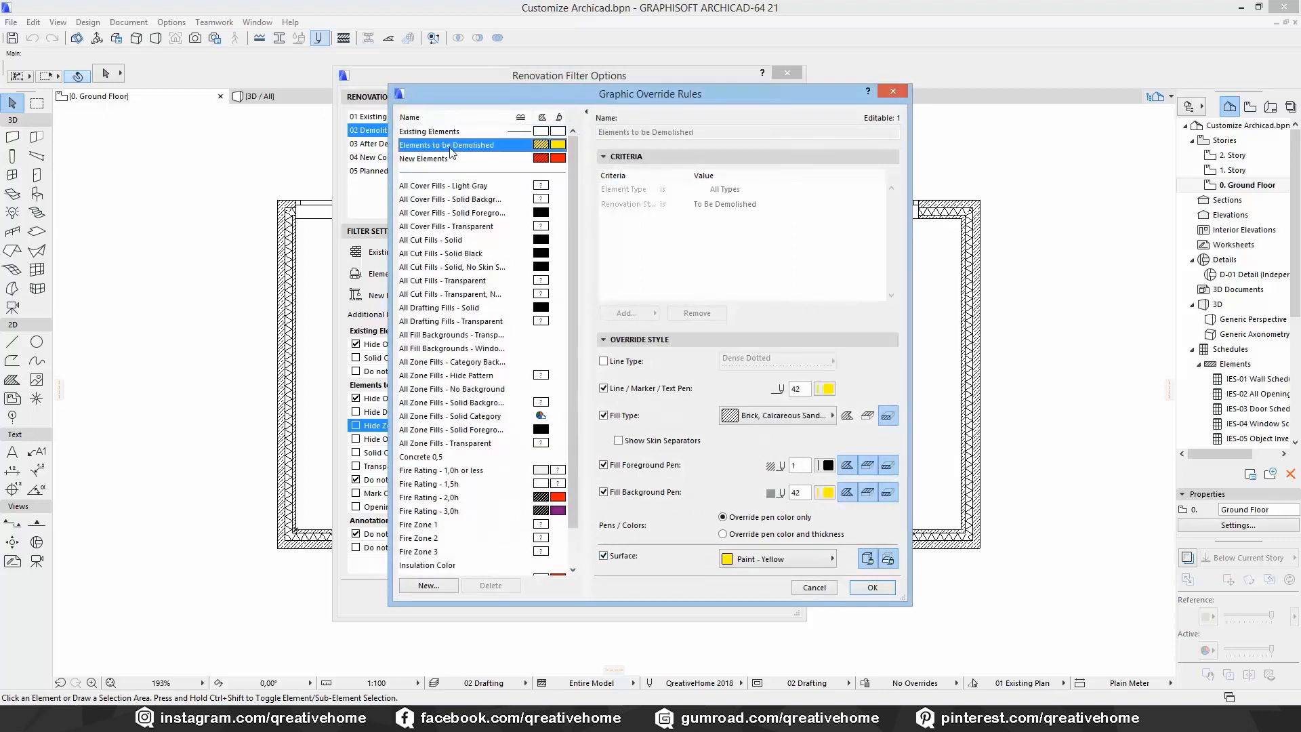
click(457, 163)
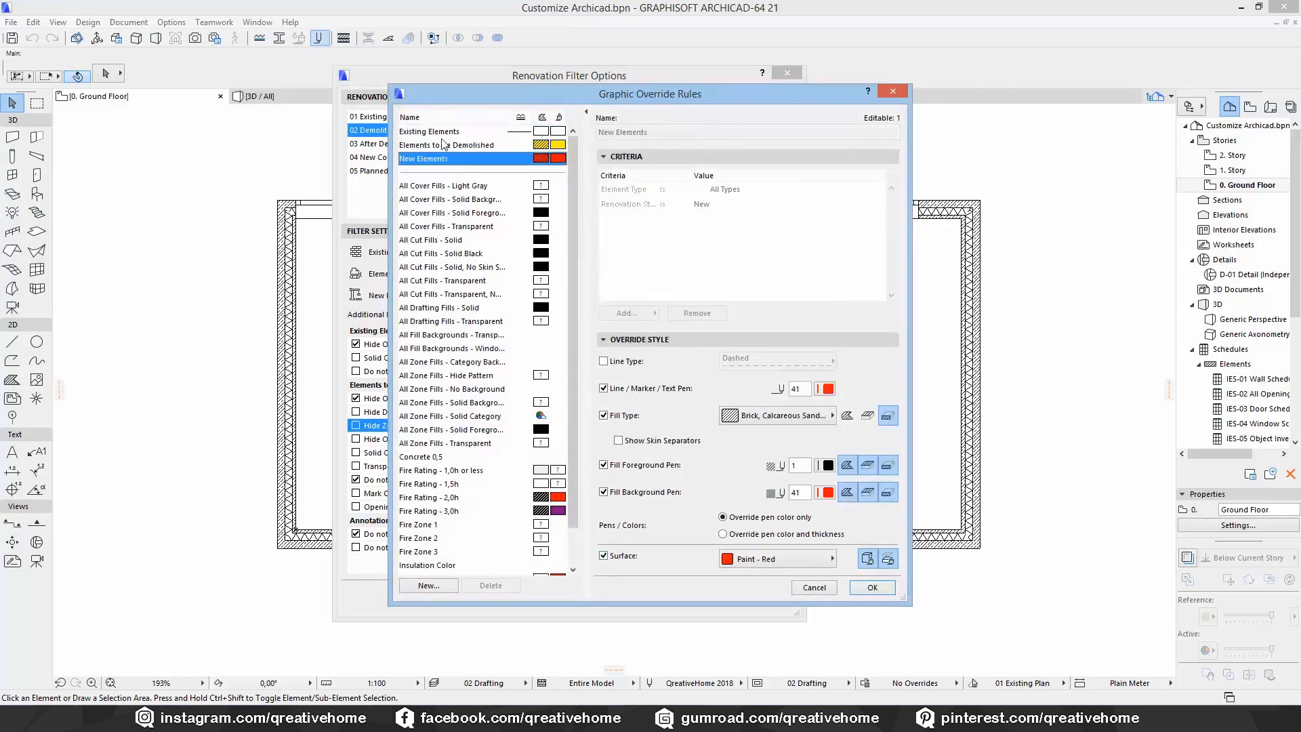
click(443, 142)
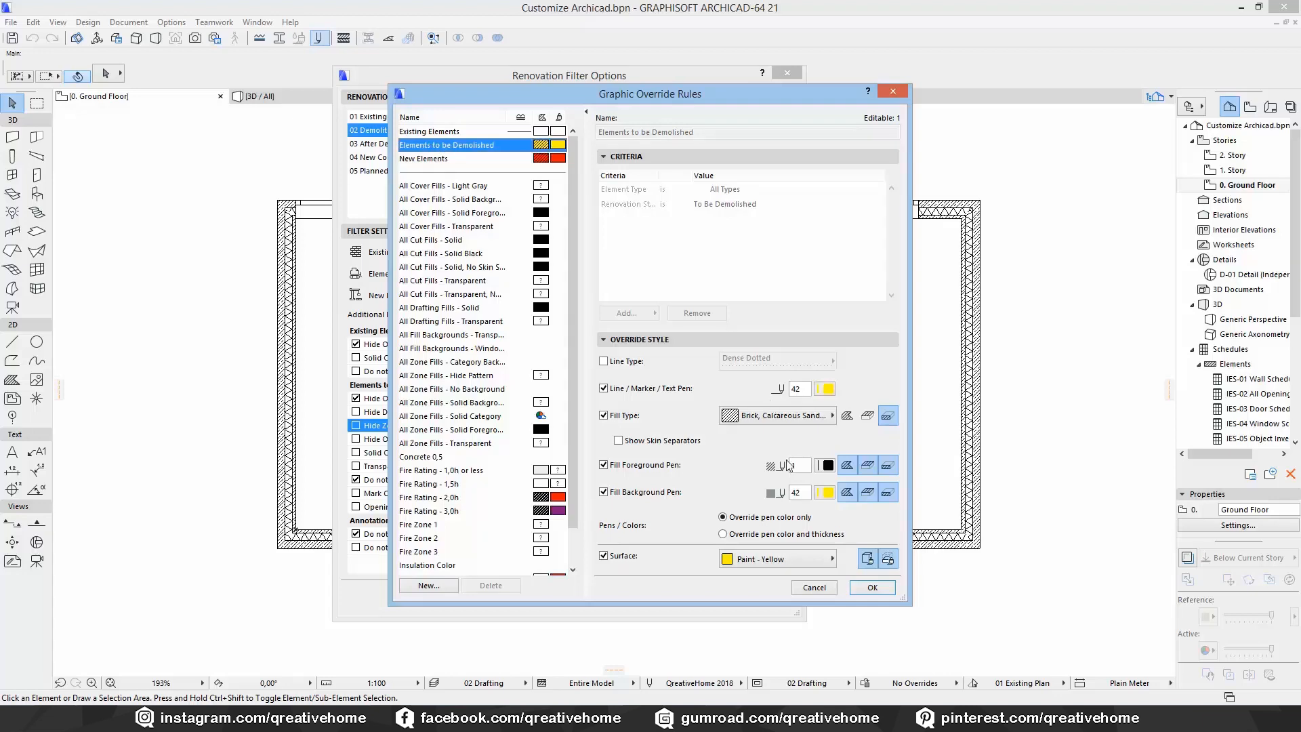
click(872, 588)
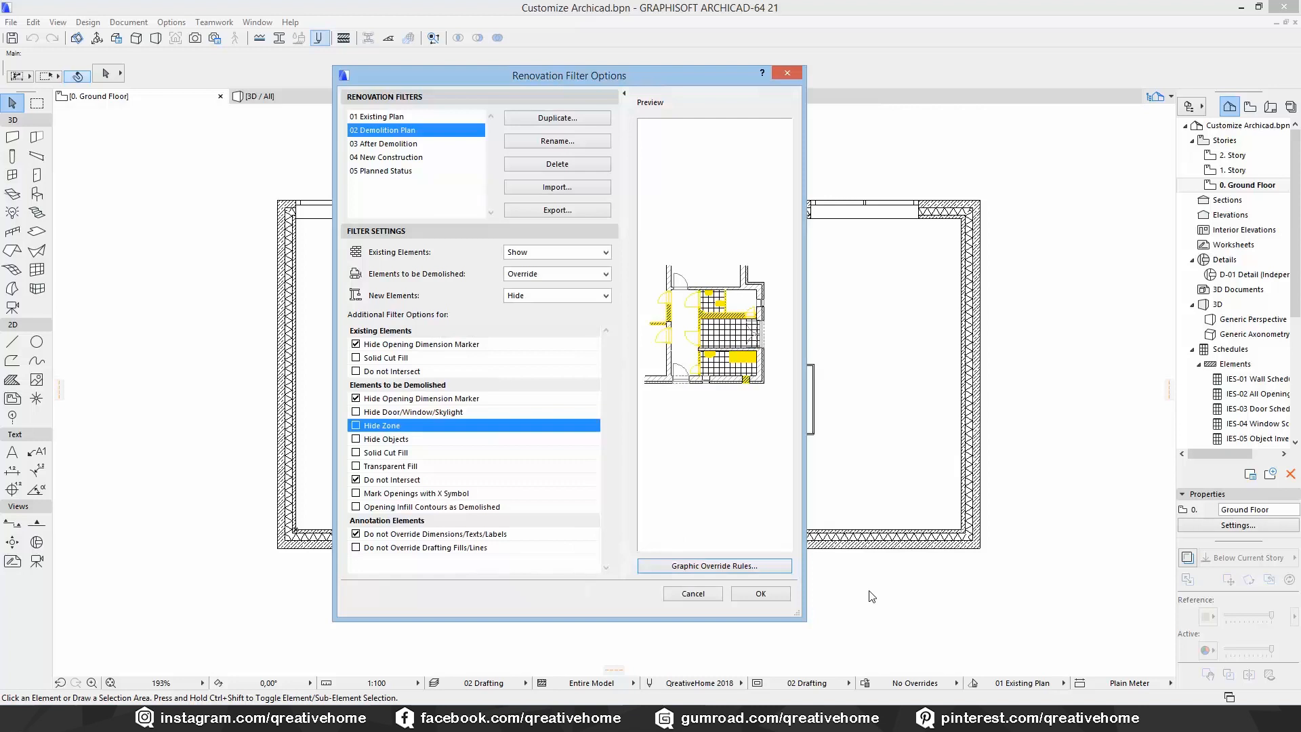
- Make 04 New Construction the active renovation filter of the floor plan
click(394, 158)
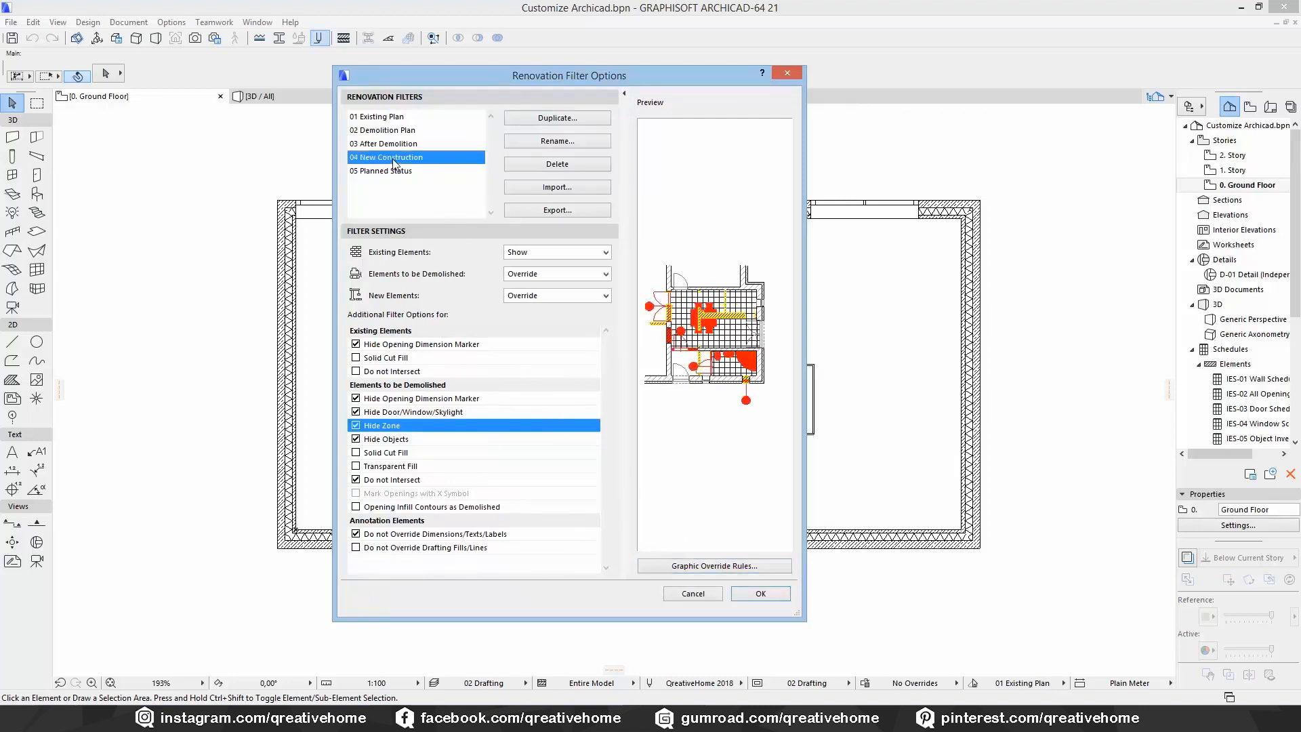
click(760, 593)
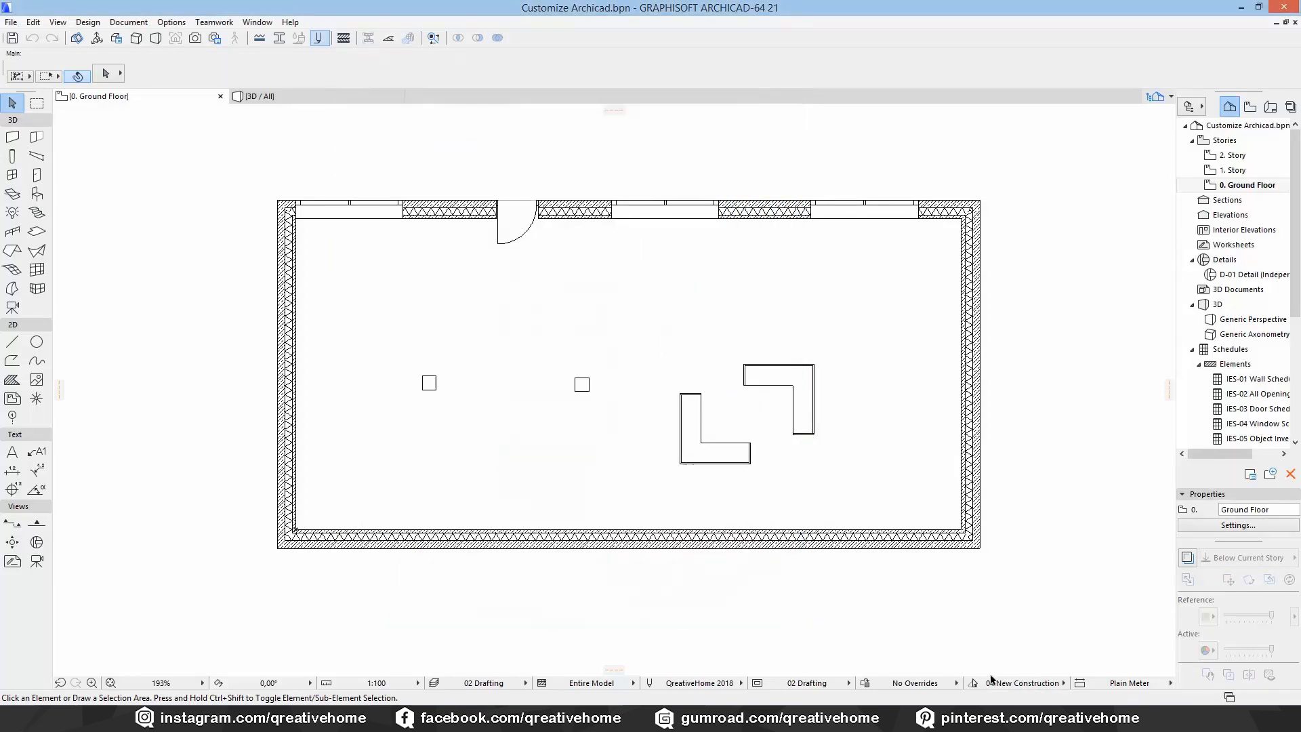
- In the settings of the lower exterior wall, set the renovation status to To Be Demolished
middle_drag(968, 303, 821, 319)
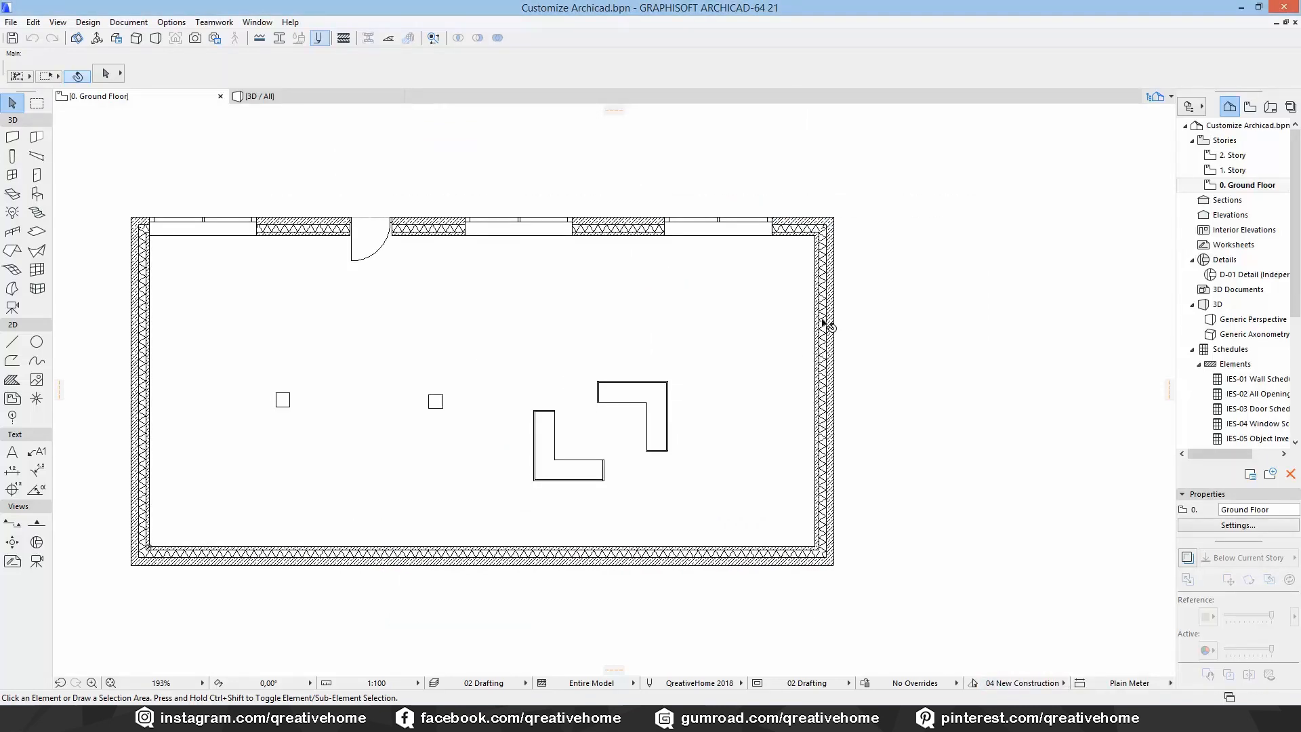
click(825, 276)
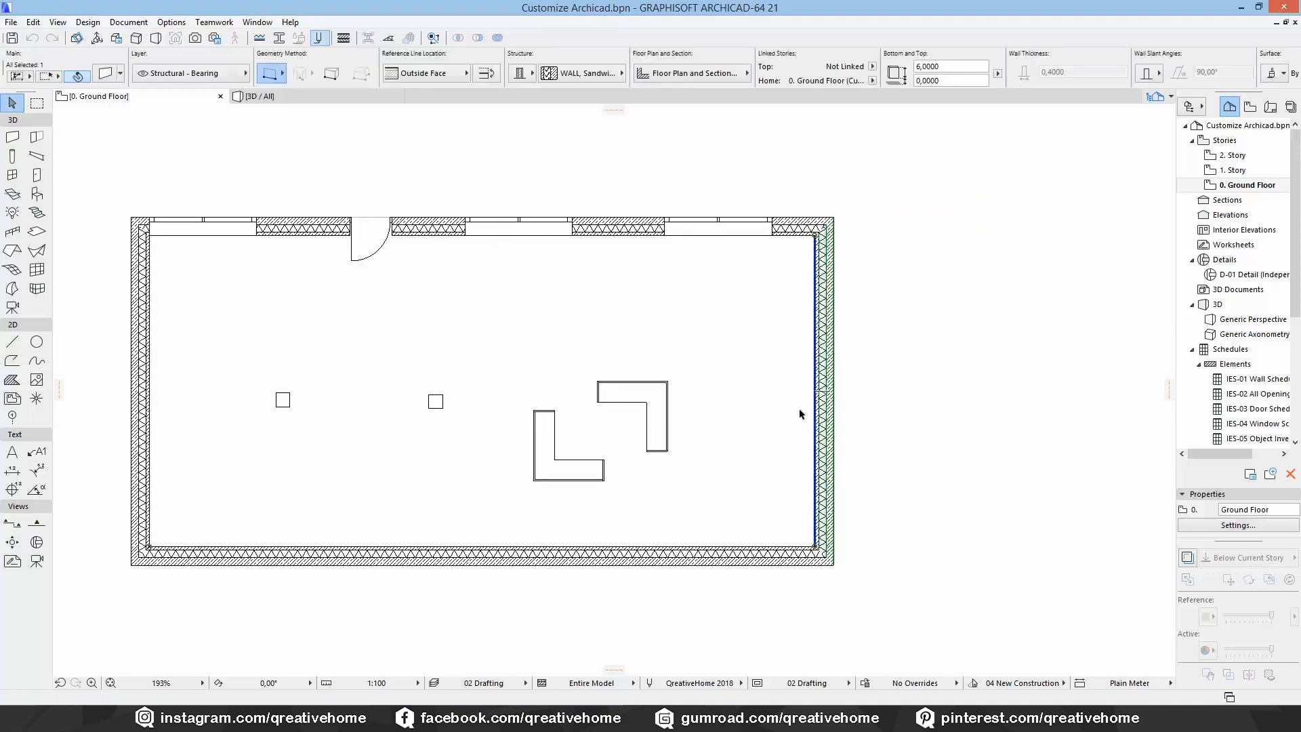
click(609, 563)
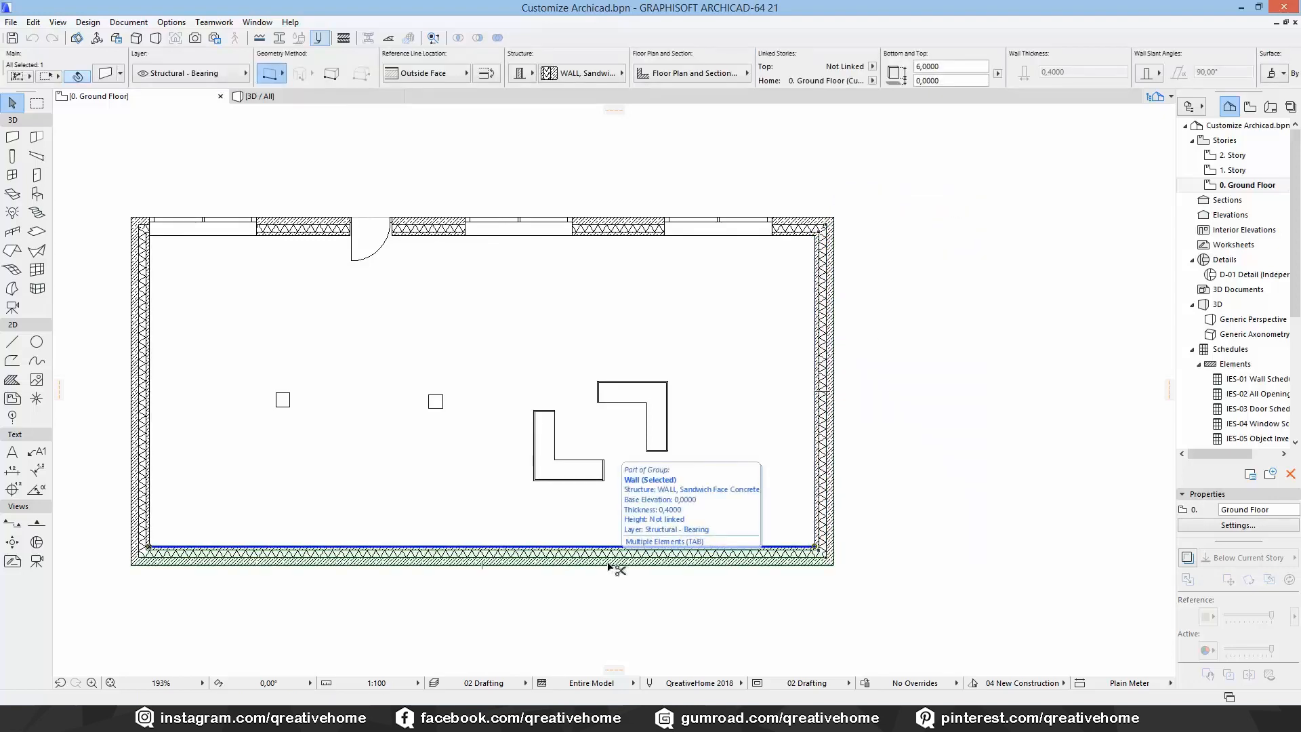
double_click(608, 565)
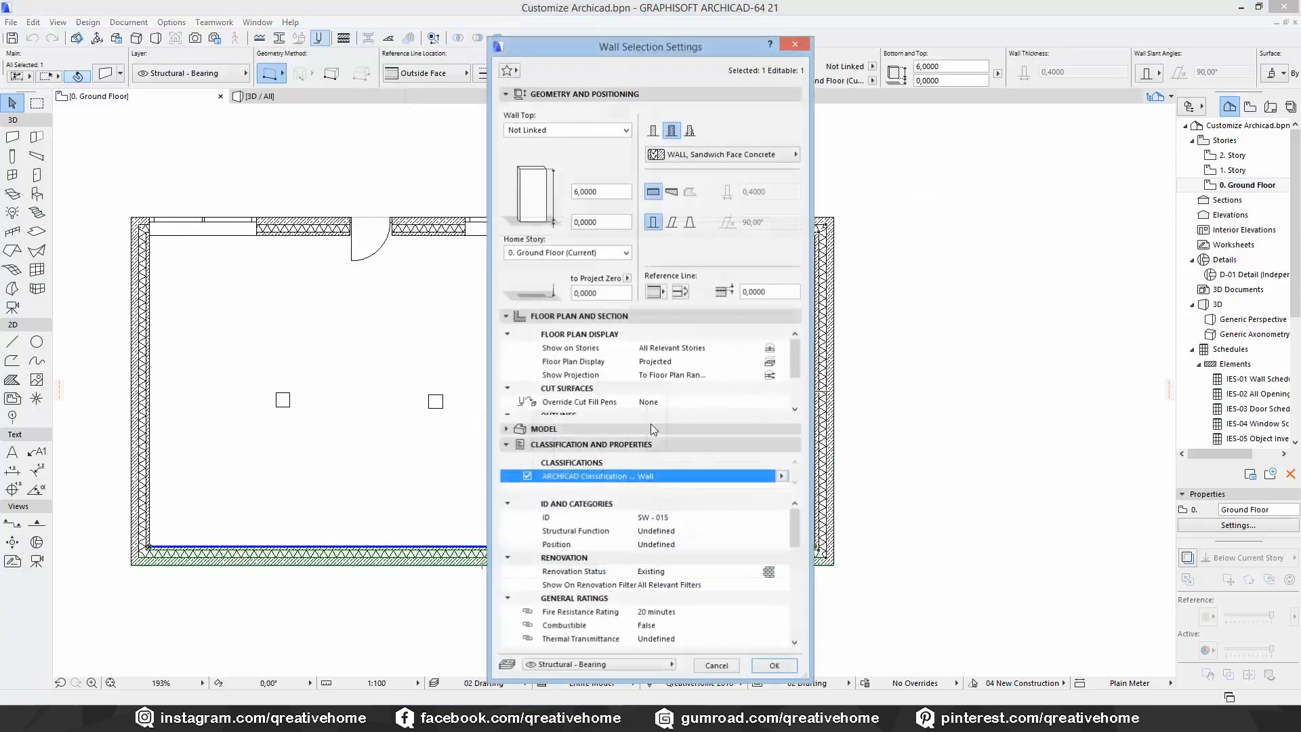
click(571, 449)
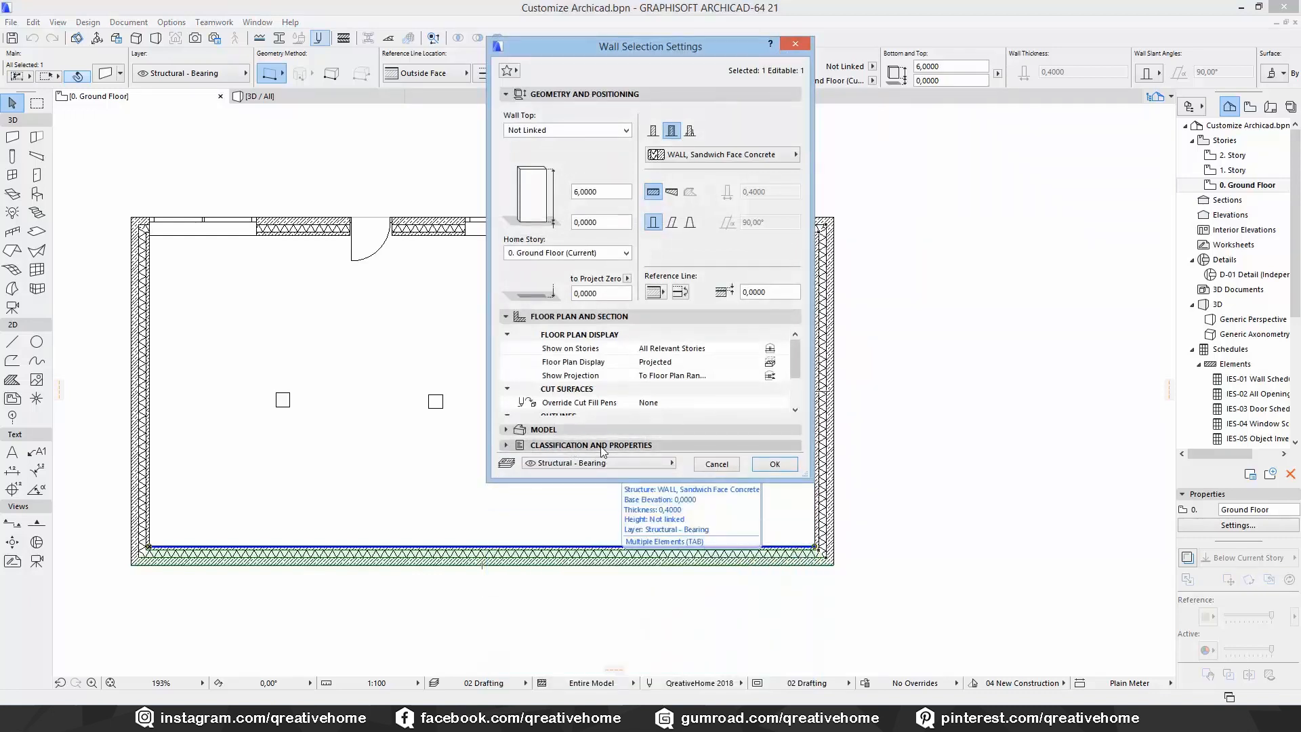
click(602, 447)
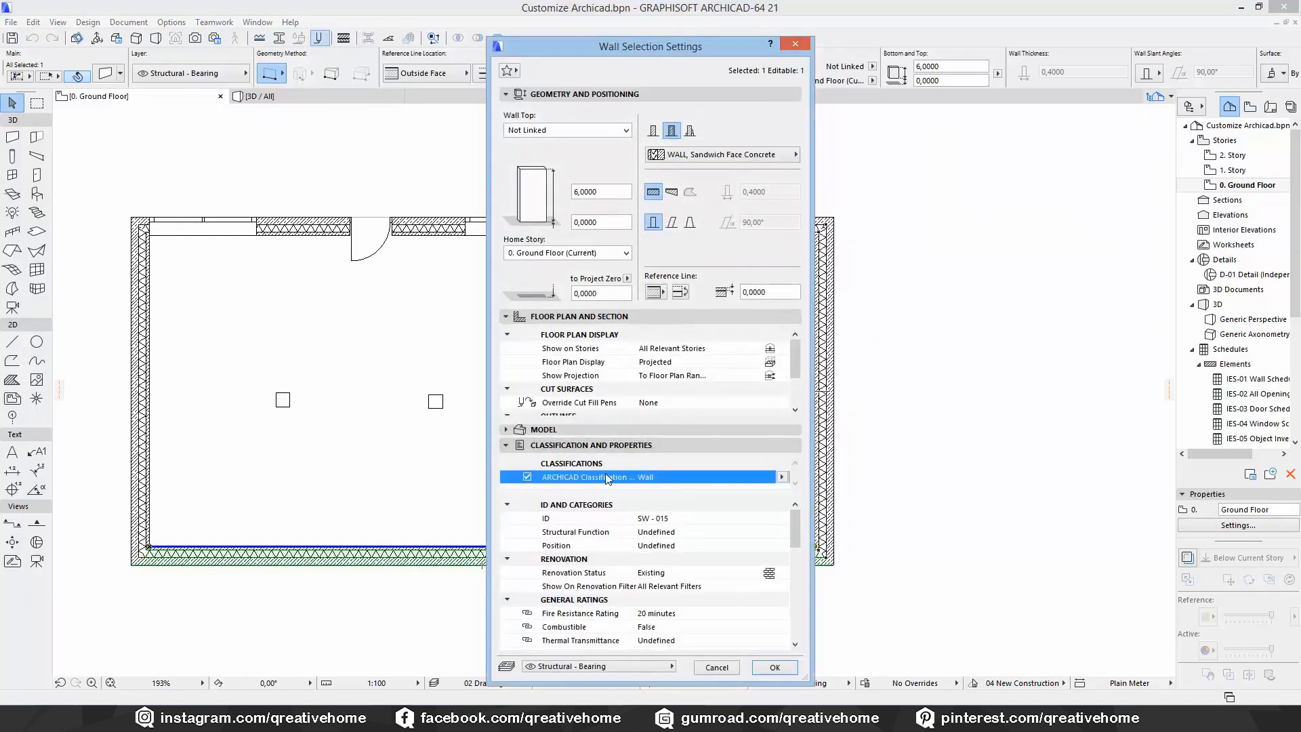
click(568, 562)
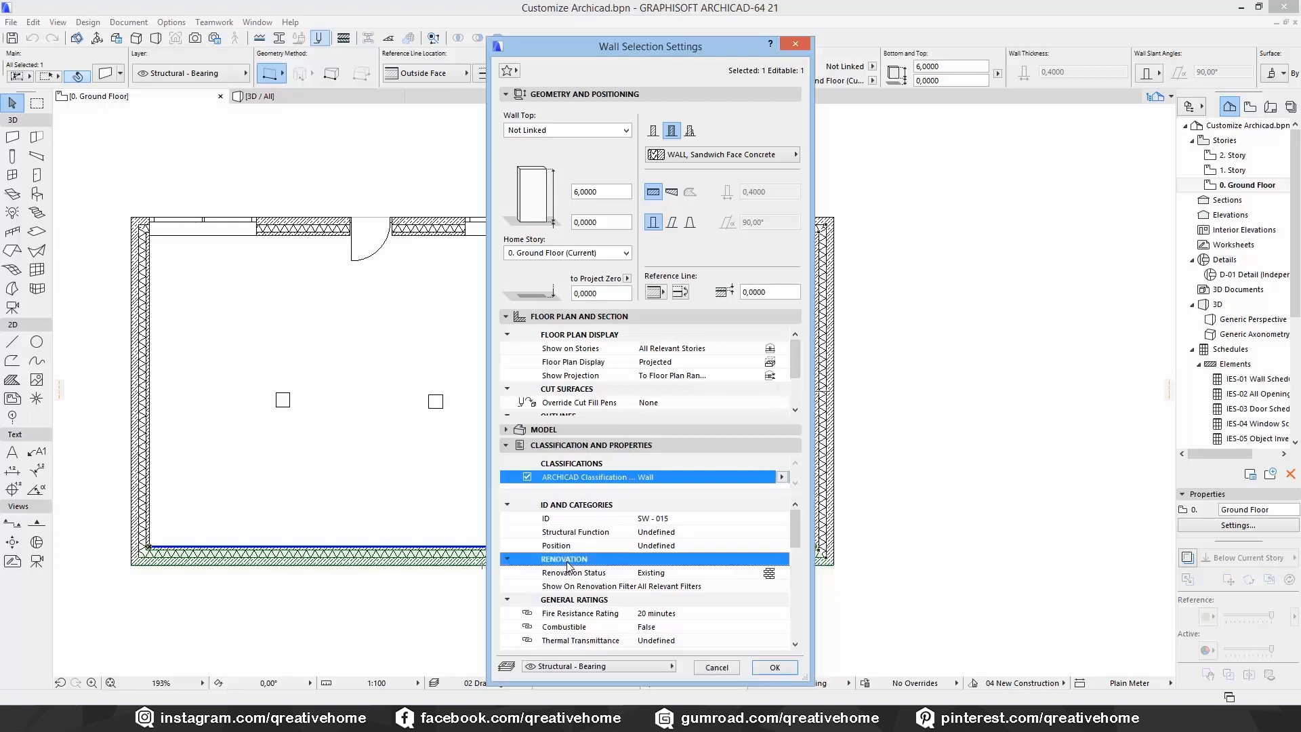
click(765, 574)
click(830, 588)
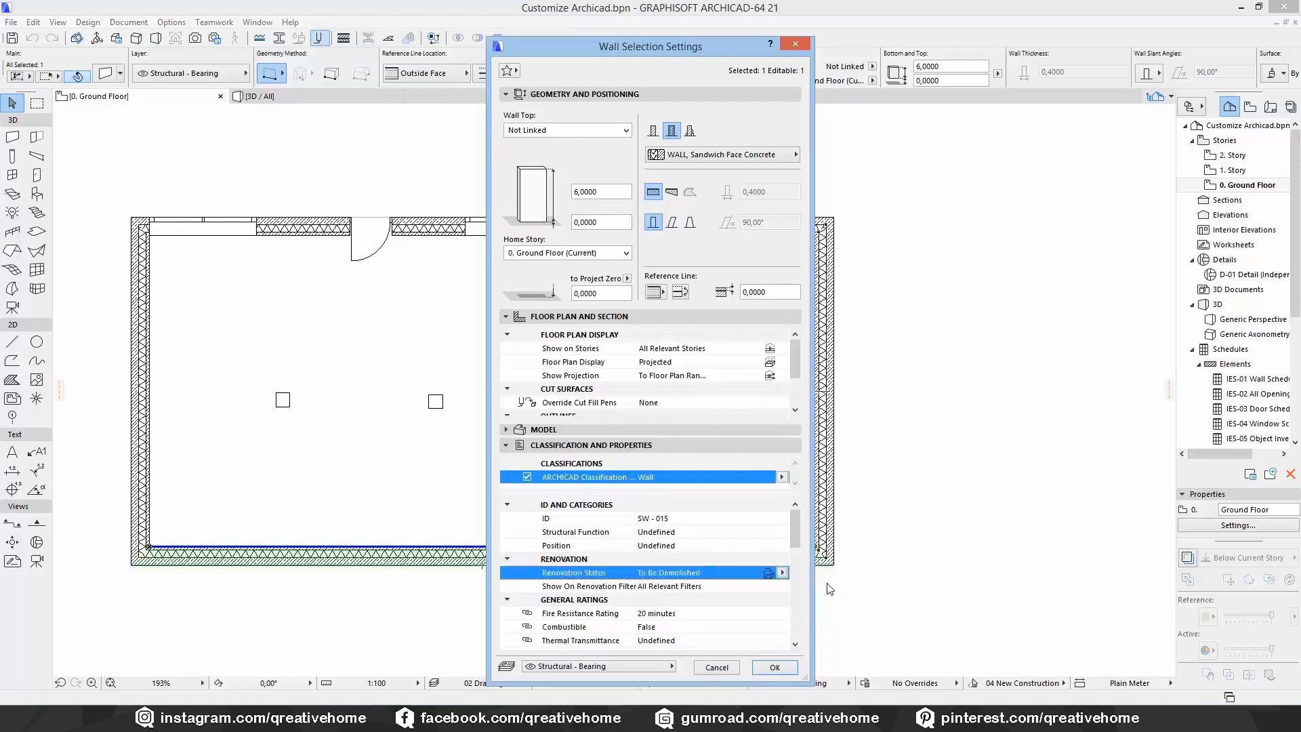
- Keep the lower wall shown on All Relevant Filters, apply its settings and deselect it
click(709, 587)
click(782, 587)
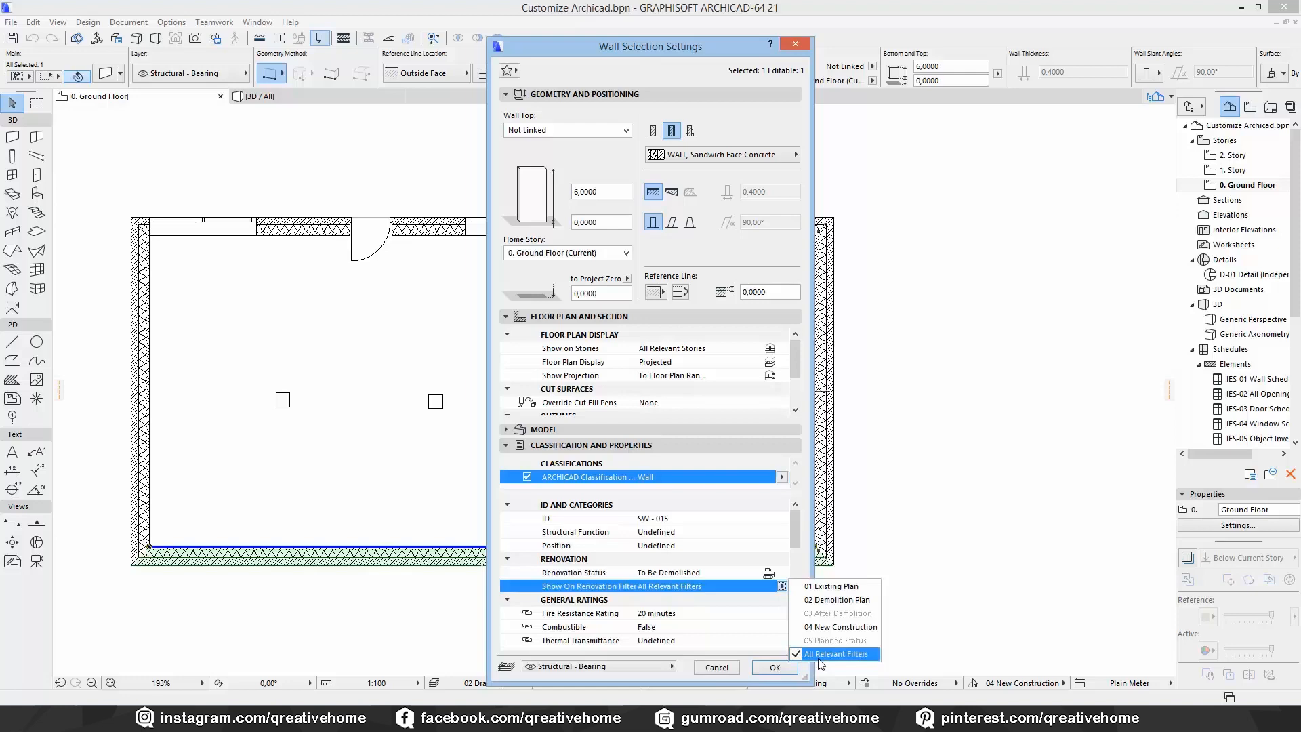
click(835, 654)
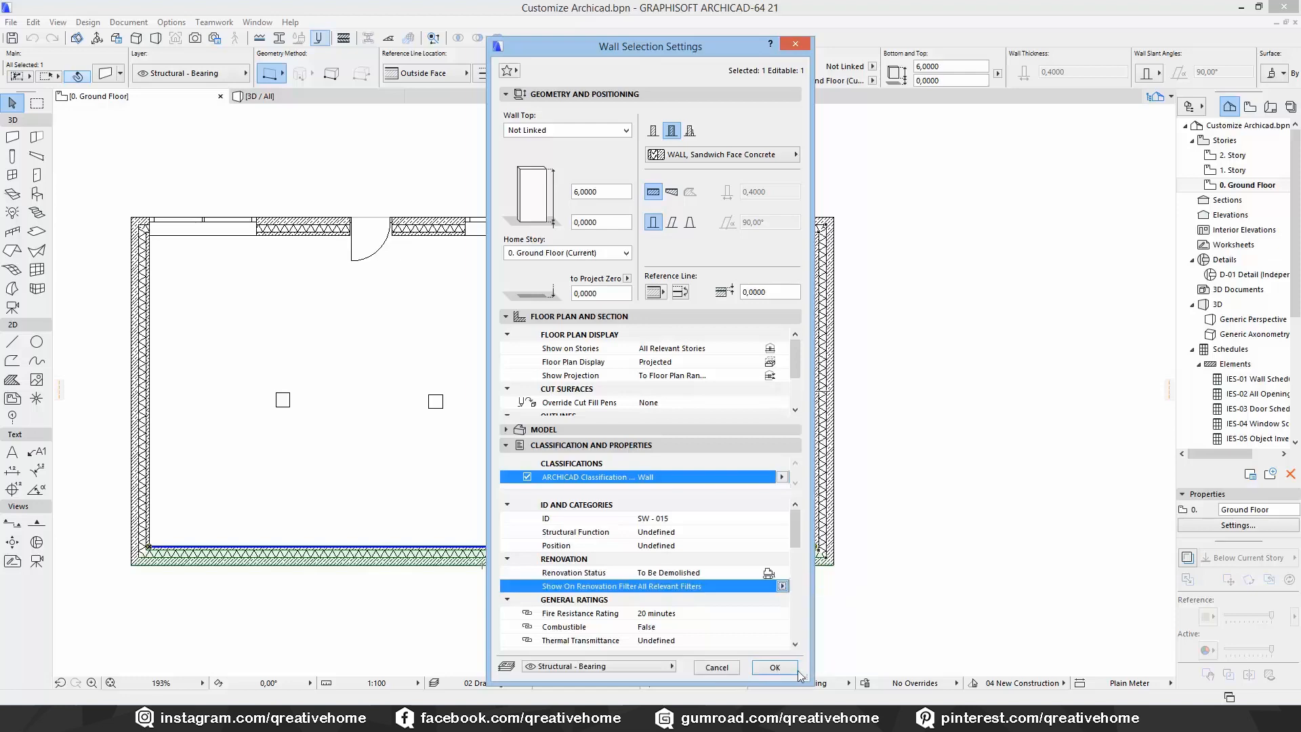
click(775, 667)
click(648, 589)
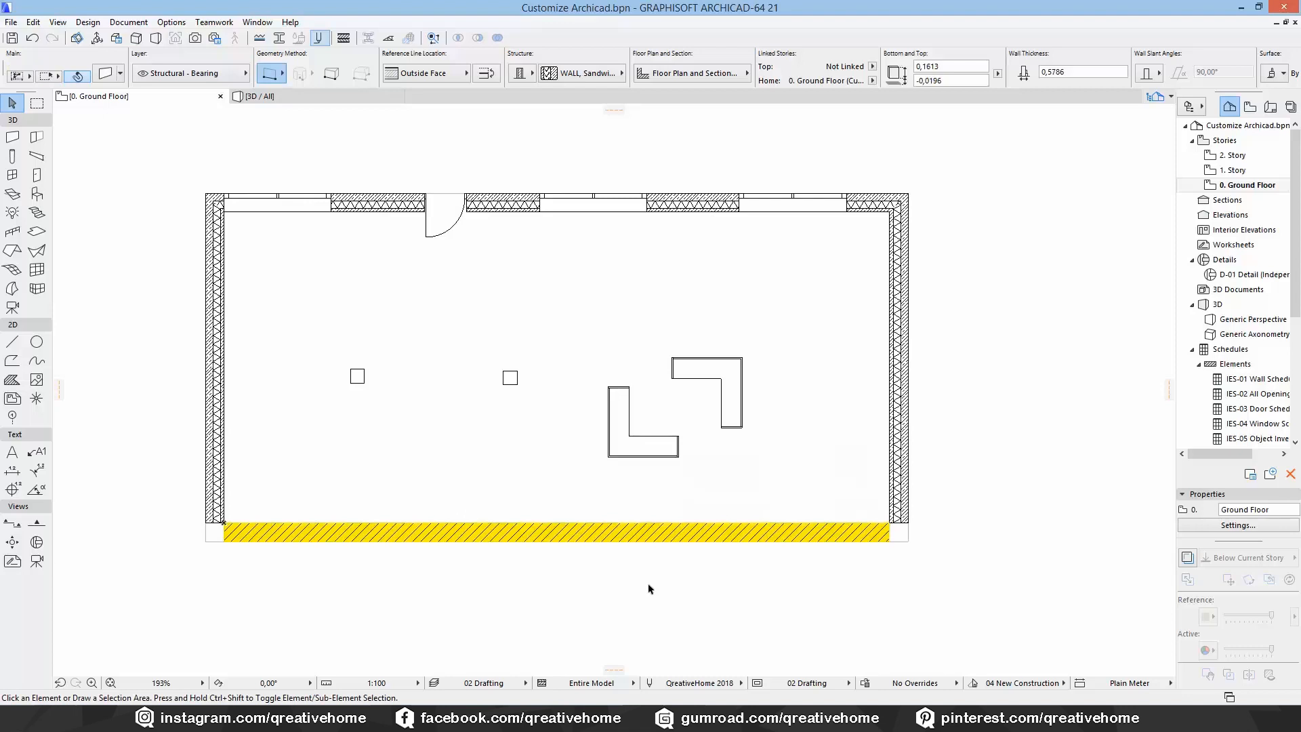
- Using the left wall's settings with a flipped reference line, draw a two-segment V-shaped wall outside the demolished wall, first segment about 9.29 m
middle_drag(399, 508, 423, 547)
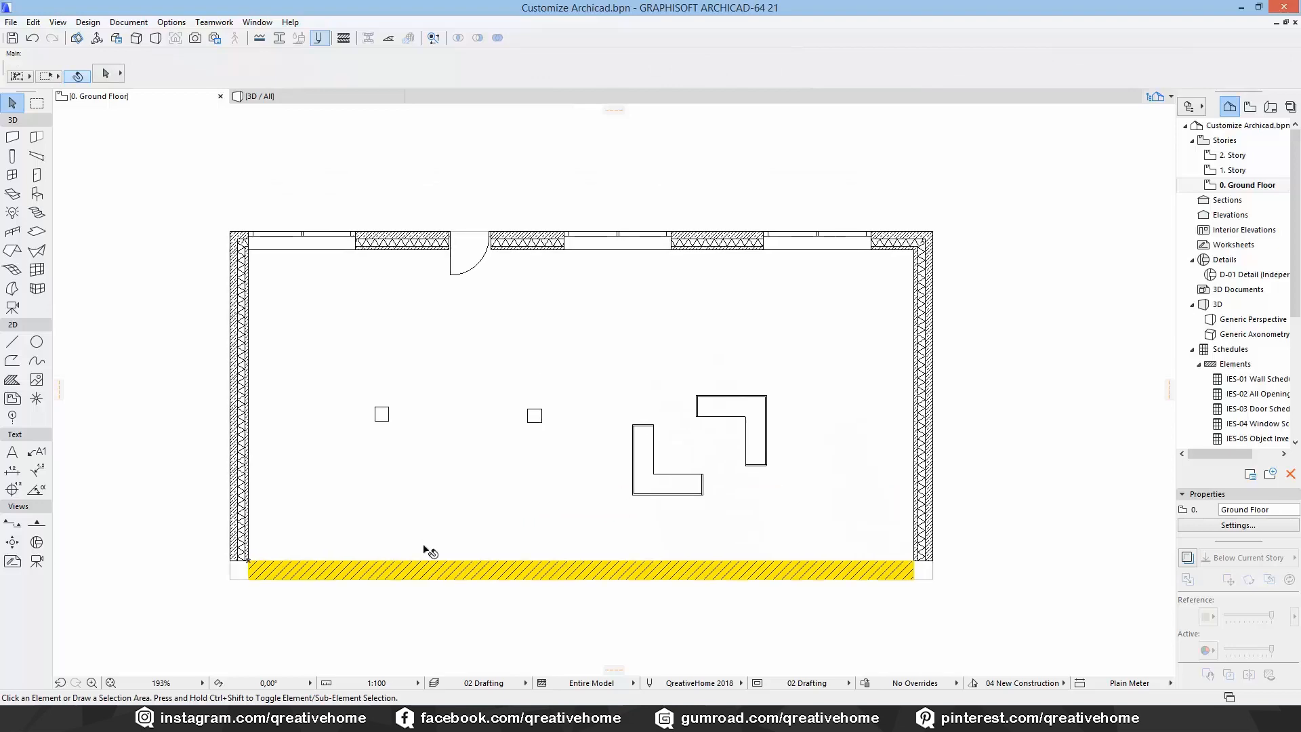
alt+click(241, 416)
middle_drag(283, 494, 270, 385)
click(234, 453)
click(488, 75)
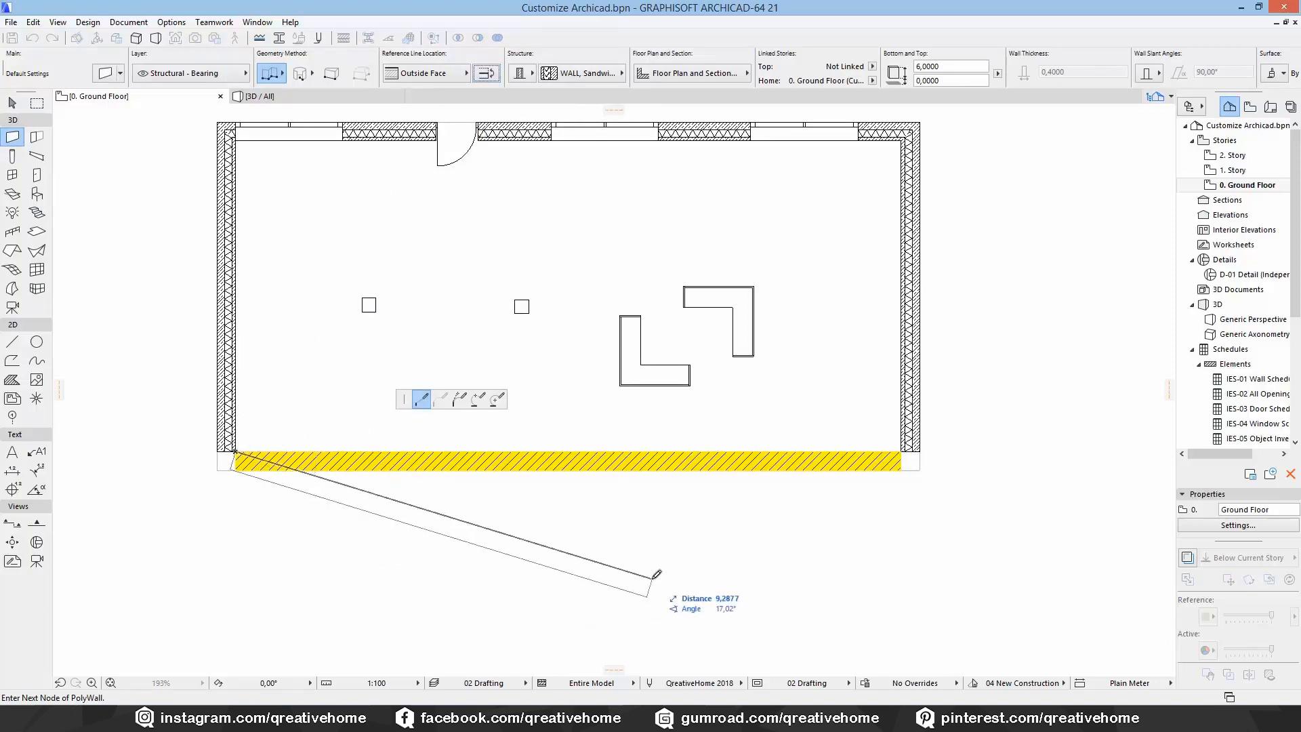
double_click(909, 448)
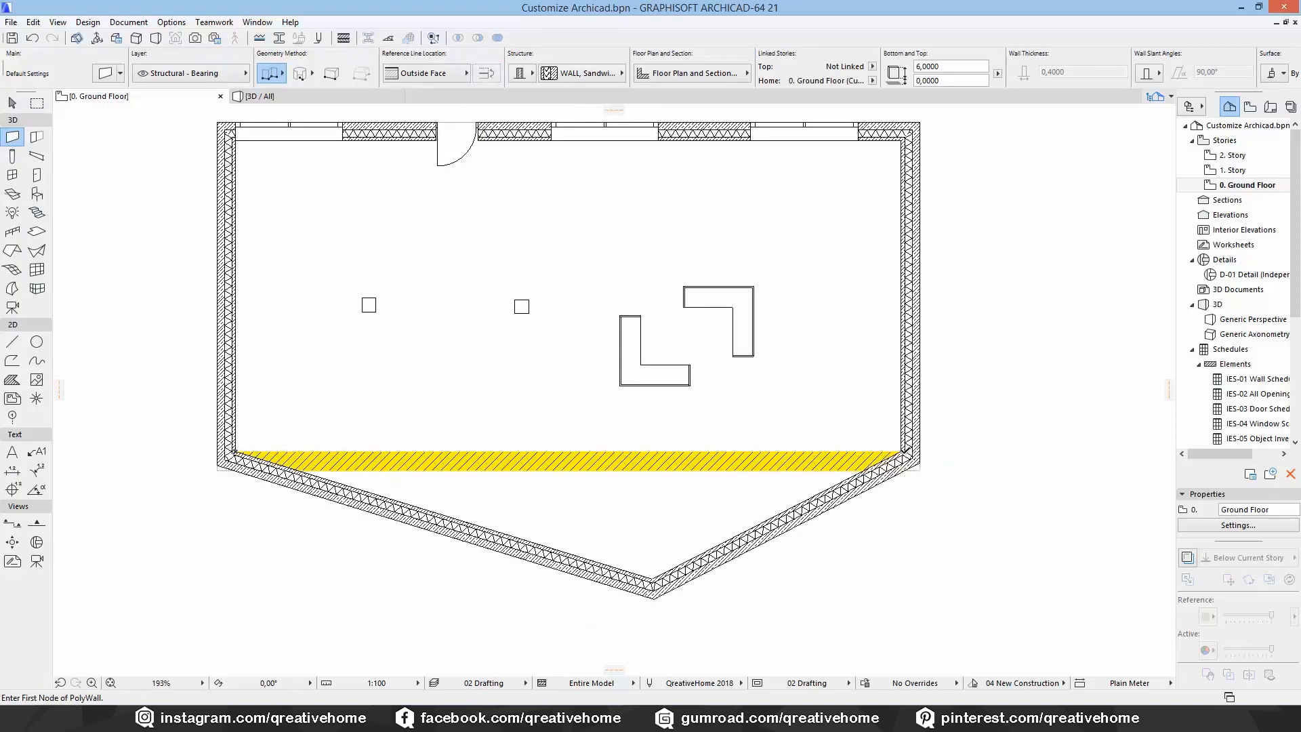
- Set the renovation status of both segments of the V-shaped wall to New and deselect them
click(712, 565)
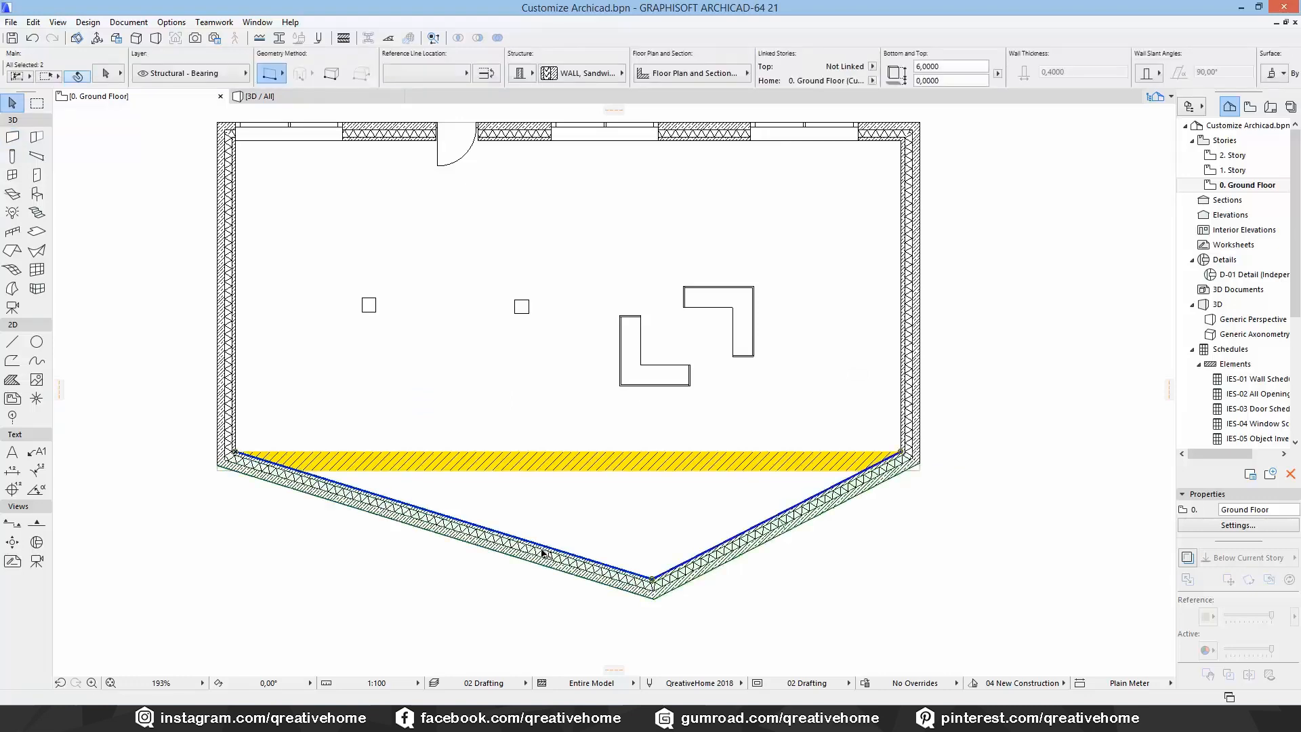
key(ctrl+t)
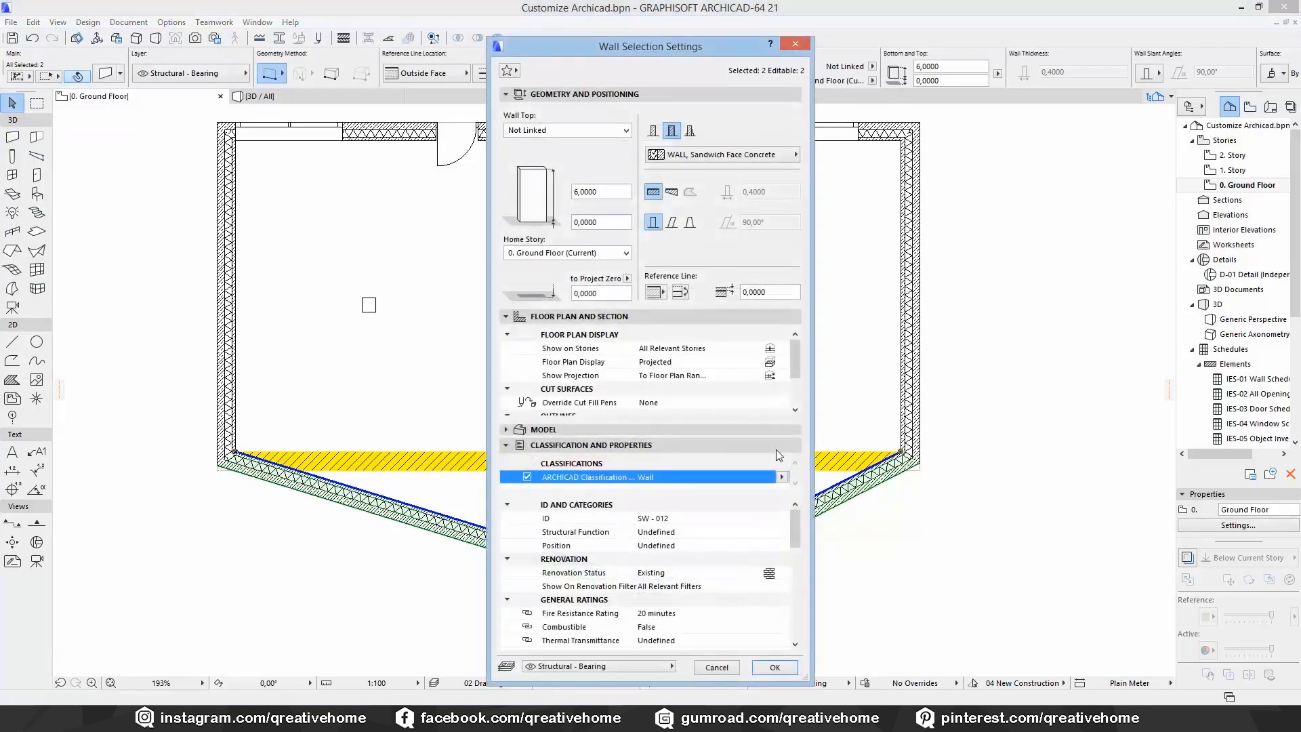
click(769, 574)
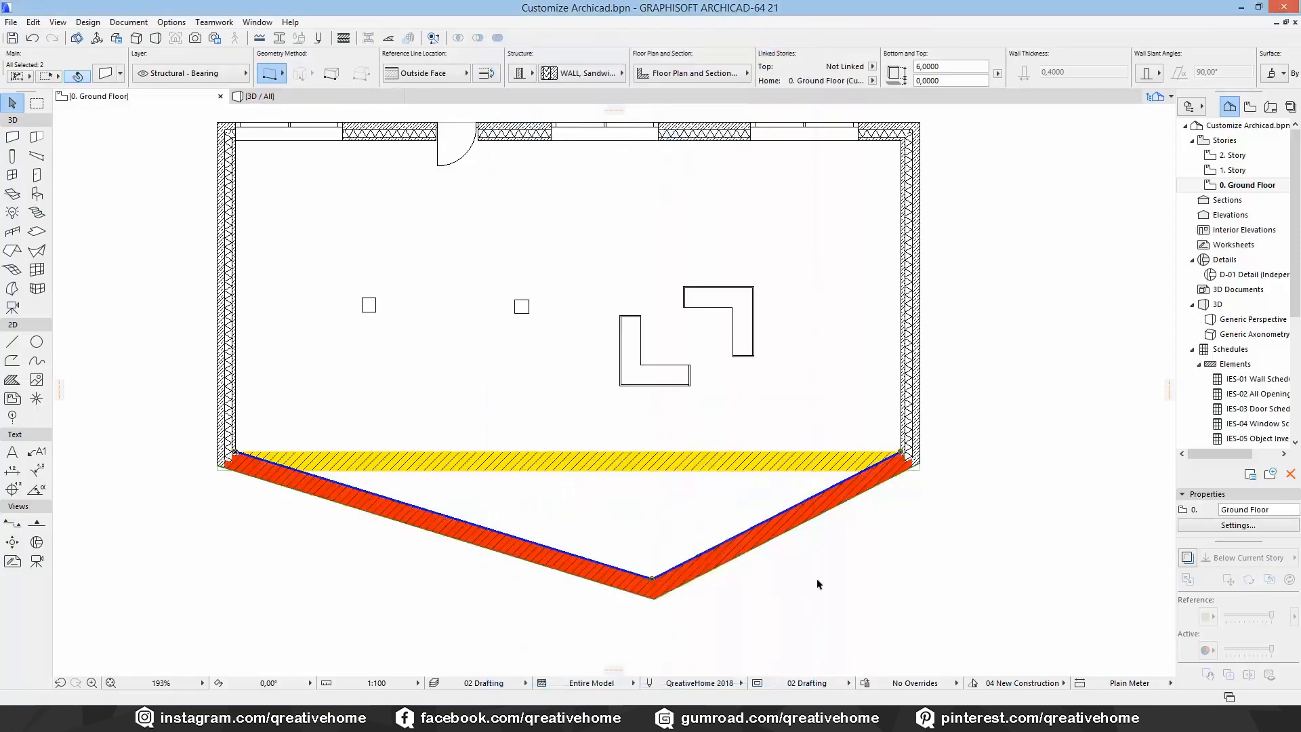
click(817, 585)
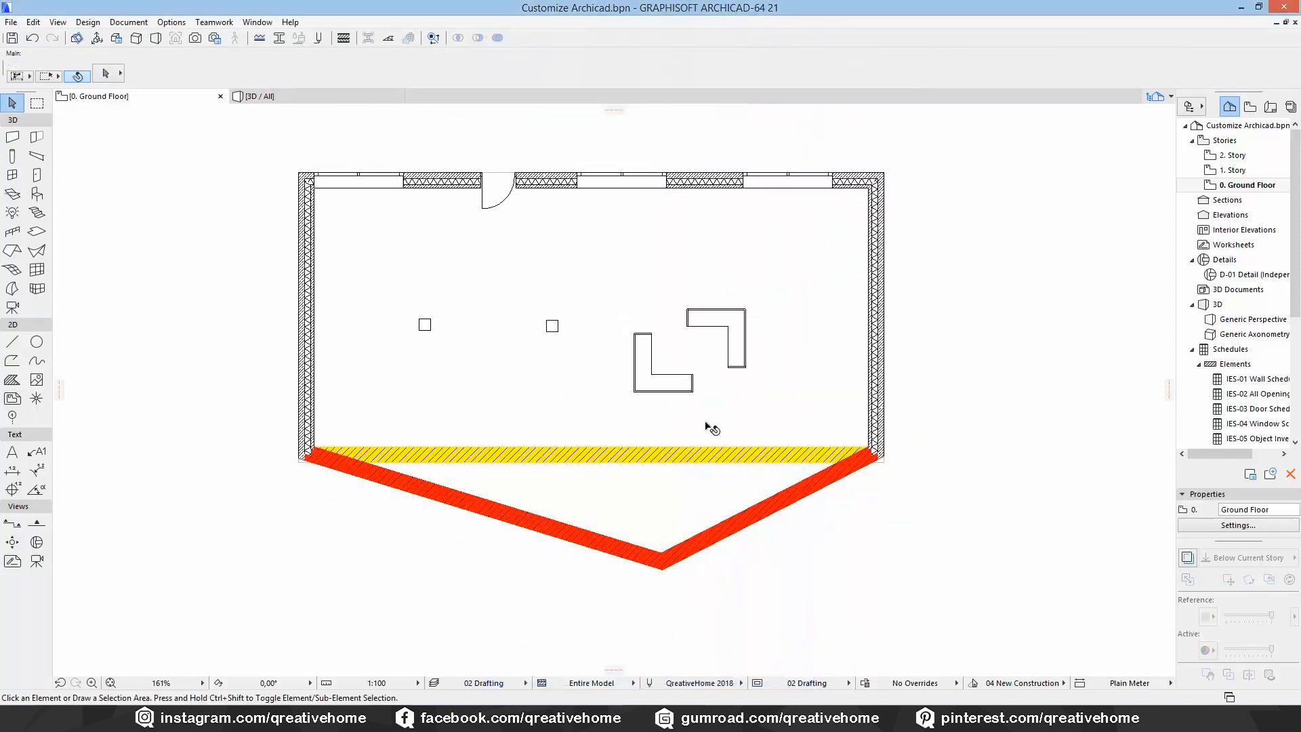
- Switch to the 3D view and make 04 New Construction its active renovation filter
middle_drag(706, 426, 706, 465)
click(275, 101)
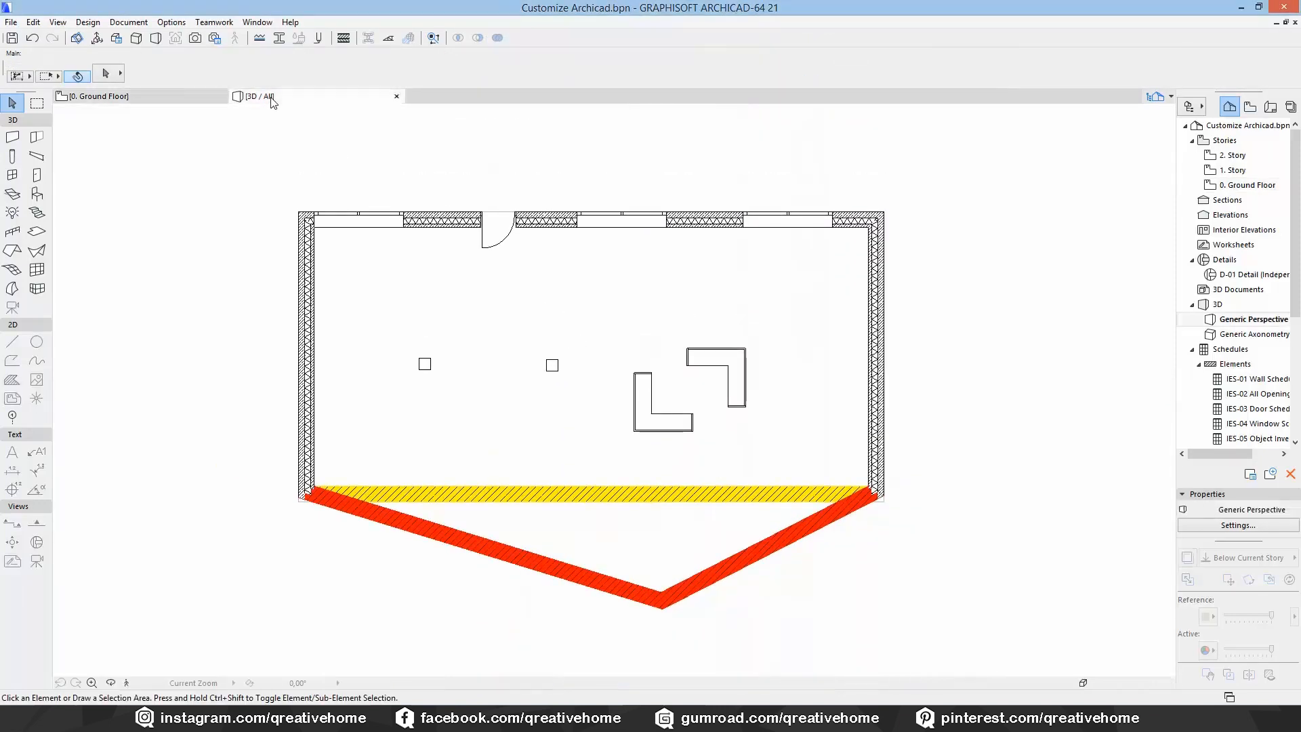
shift+middle_drag(422, 409, 644, 401)
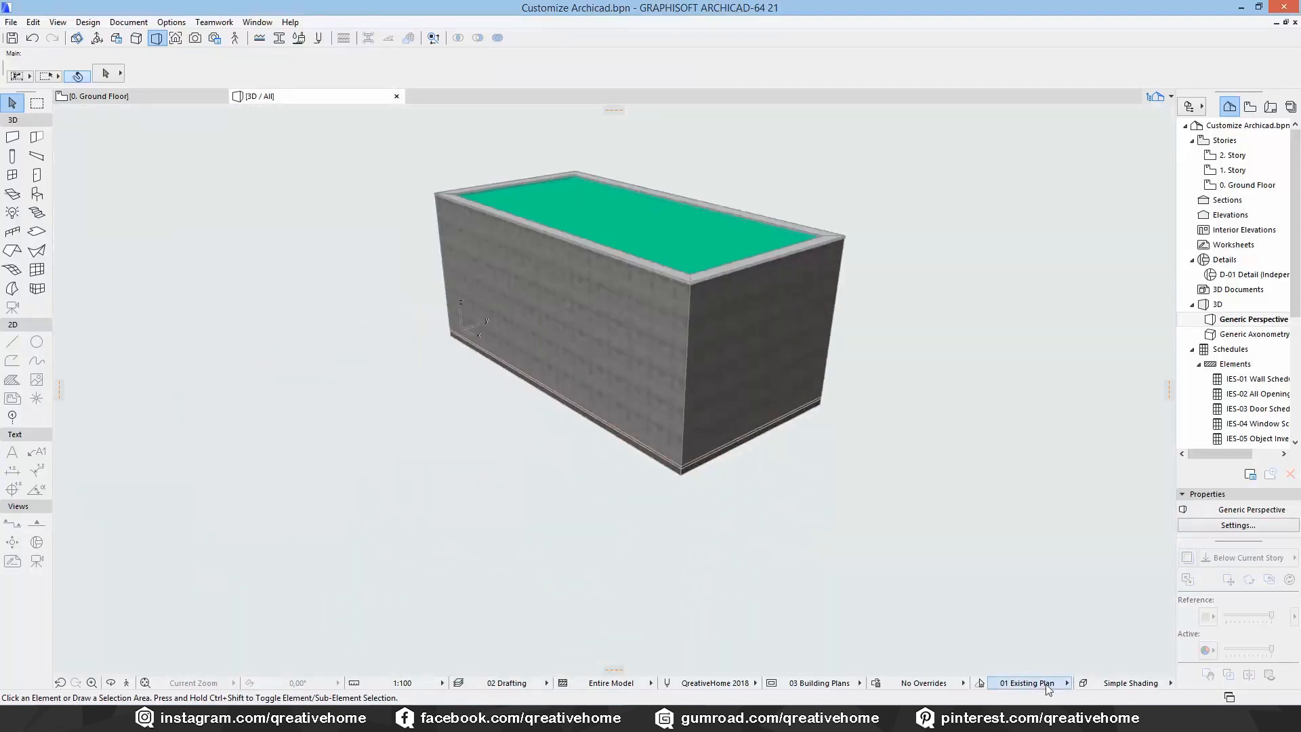
click(1049, 685)
click(1109, 657)
shift+middle_drag(834, 492, 899, 492)
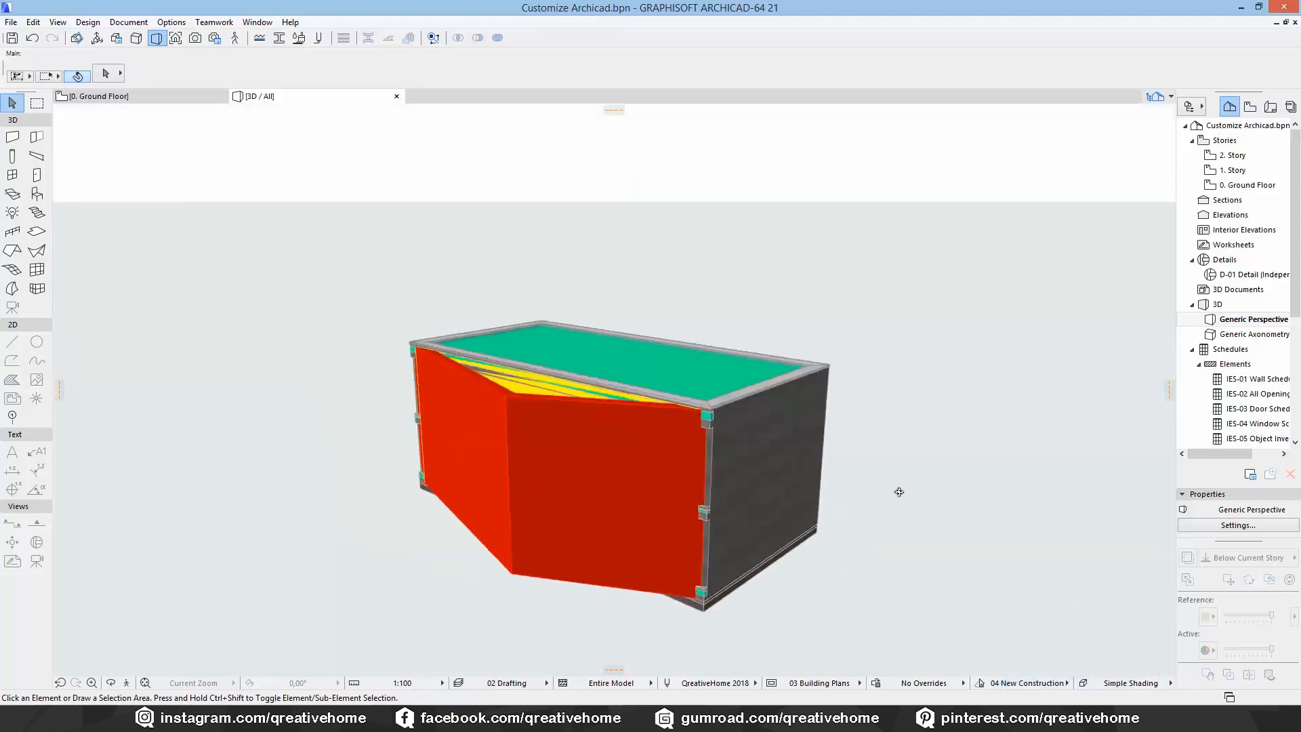